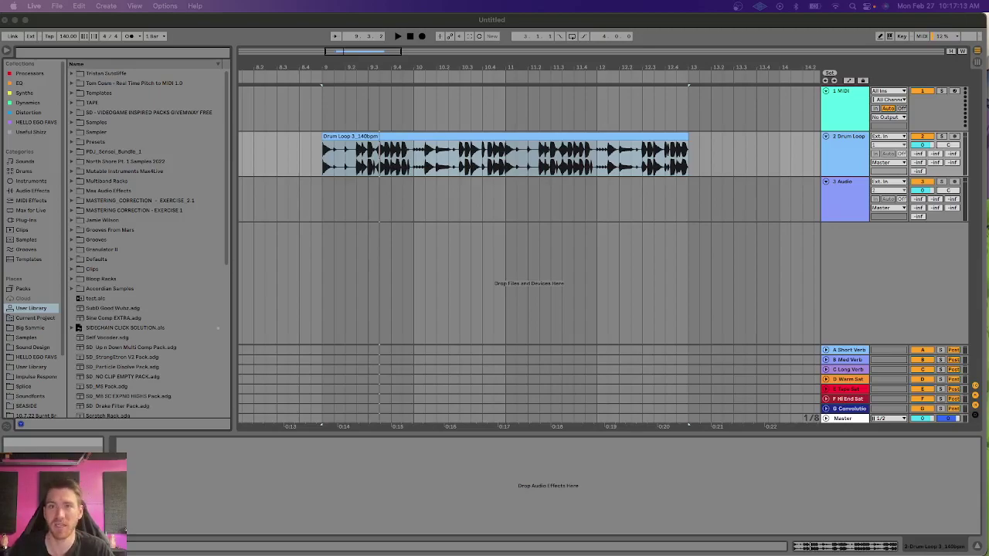
# - Search the browser for "disper" and load the Disperser plug-in onto the Drum Loop track
pyautogui.click(605, 510)
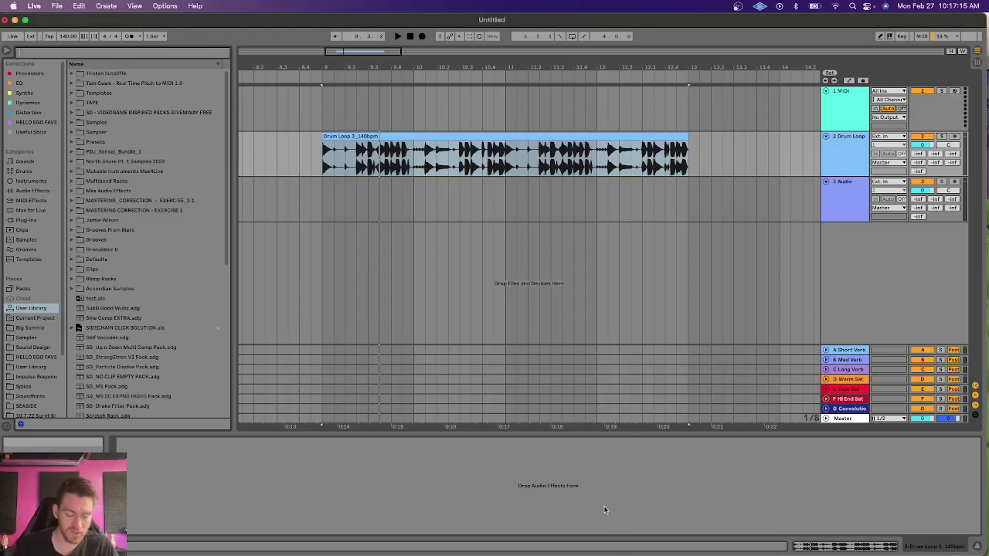
pyautogui.press('super+f')
pyautogui.write('disper')
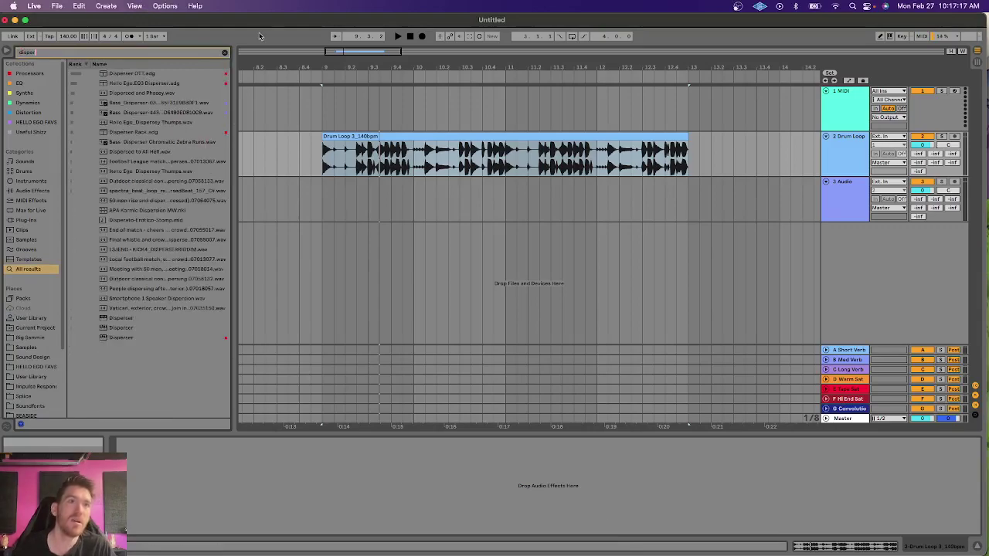
pyautogui.doubleClick(119, 338)
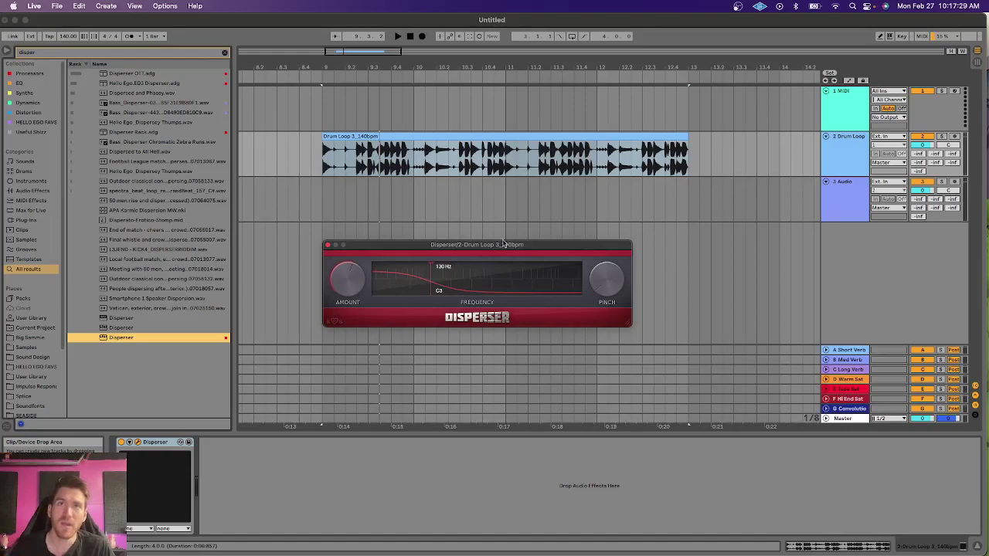
pyautogui.click(374, 134)
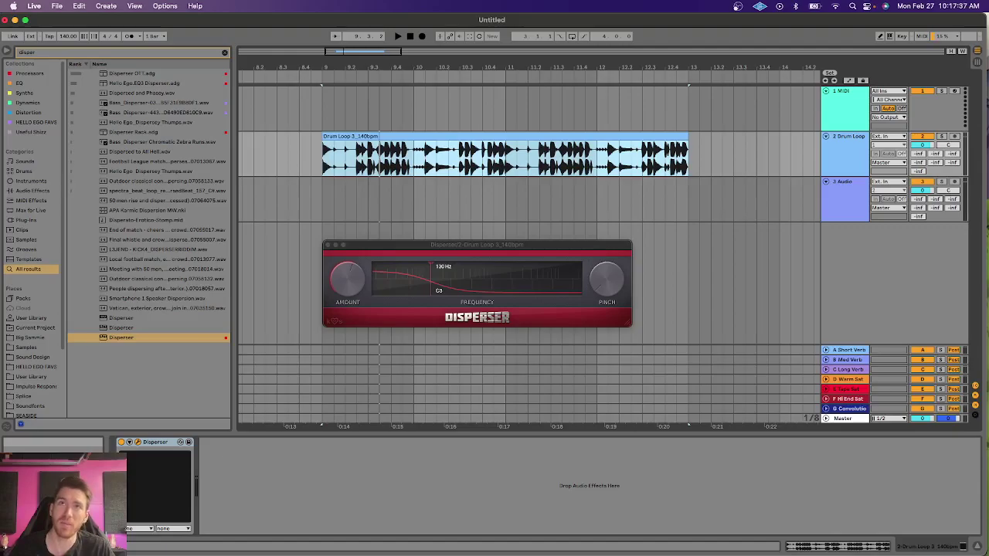
# - Switch to Brave, review the Patreon membership tiers from Tip Jar to 60 min Private Lesson, and return to Live
pyautogui.press('super+Tab')
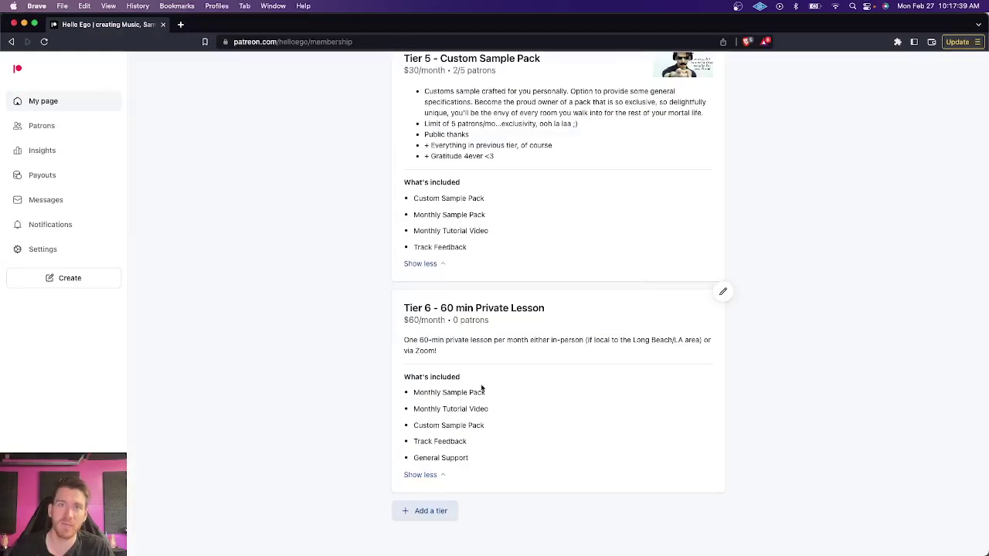
pyautogui.scroll(15, 482, 386)
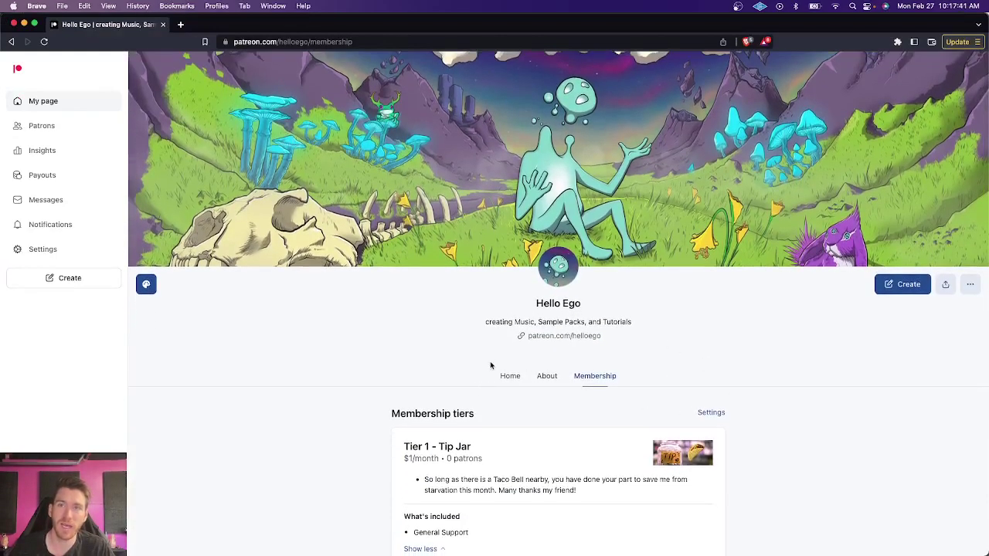
pyautogui.scroll(-5, 490, 366)
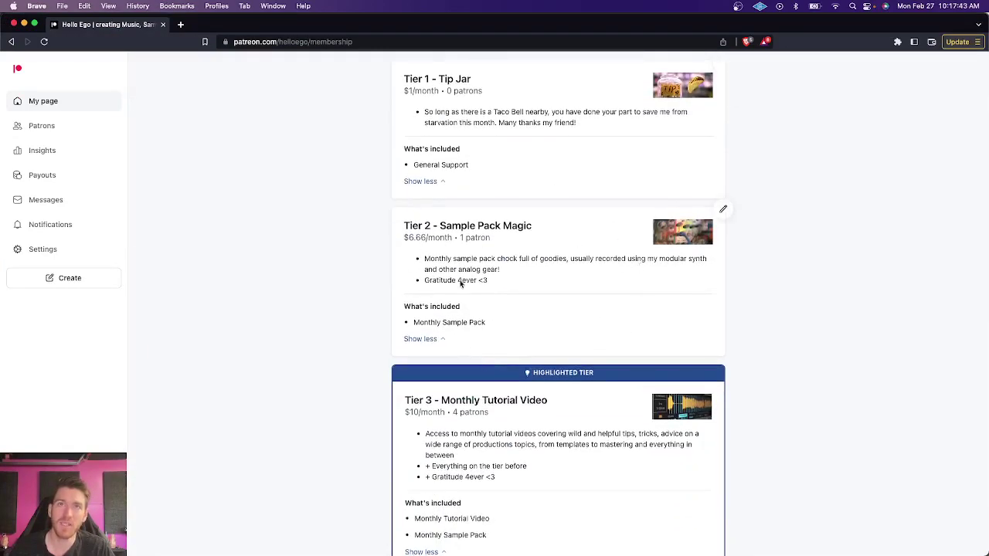
pyautogui.scroll(-3, 605, 254)
pyautogui.scroll(2, 607, 254)
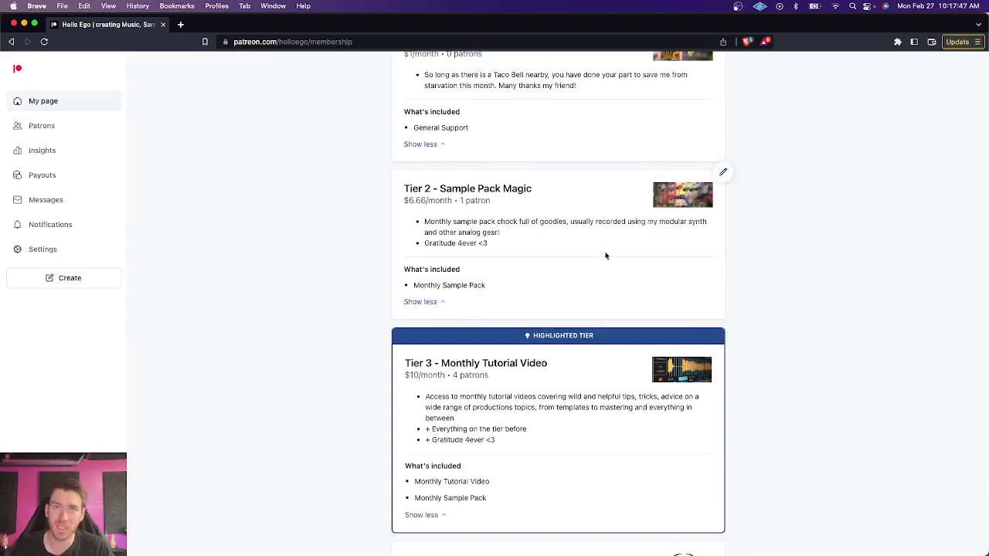
pyautogui.scroll(-3, 605, 255)
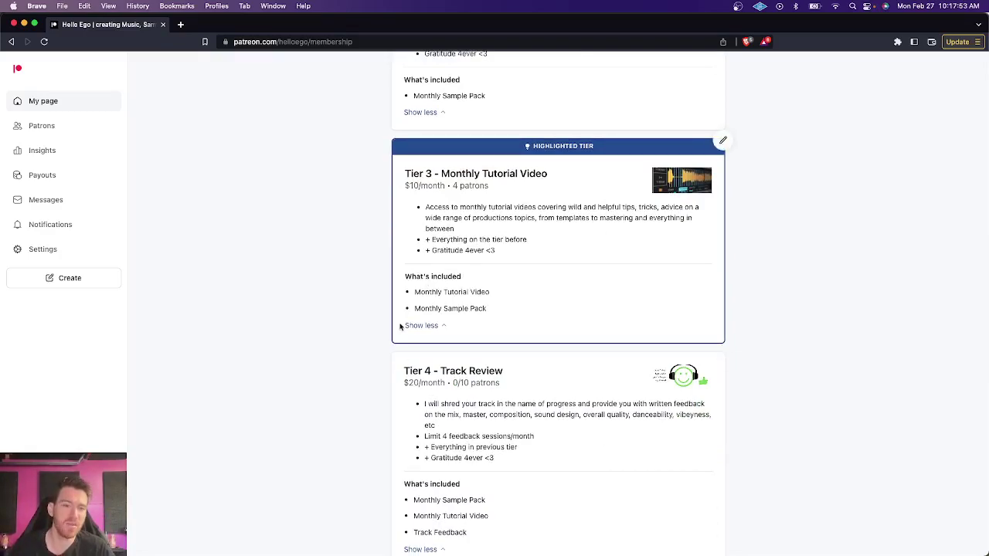
pyautogui.scroll(-3, 400, 326)
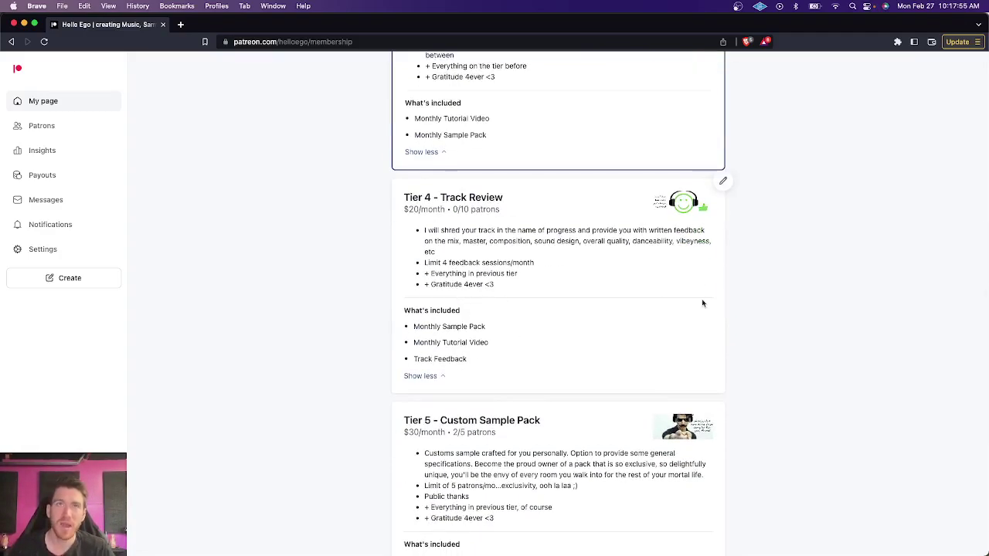
pyautogui.scroll(-3, 492, 329)
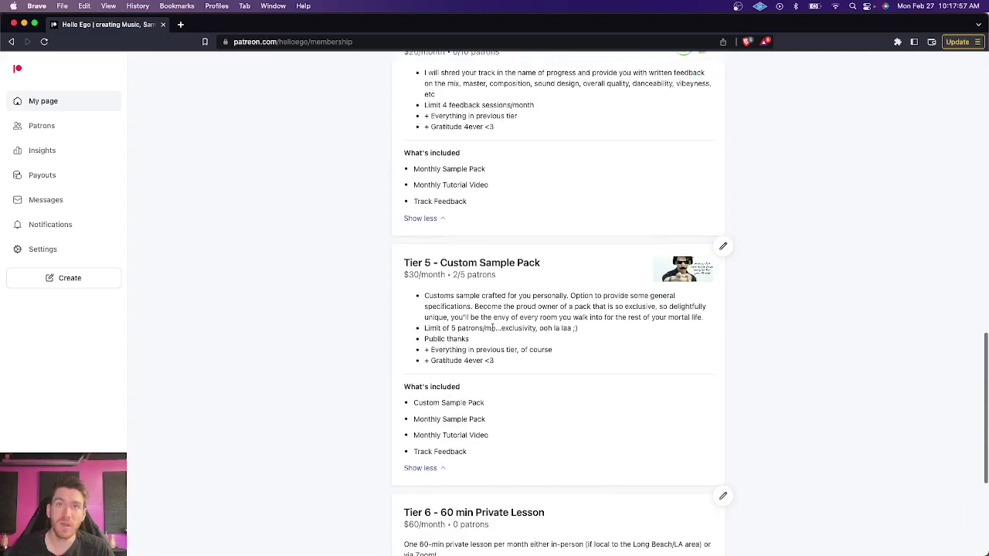
pyautogui.scroll(-2, 424, 306)
pyautogui.scroll(3, 425, 308)
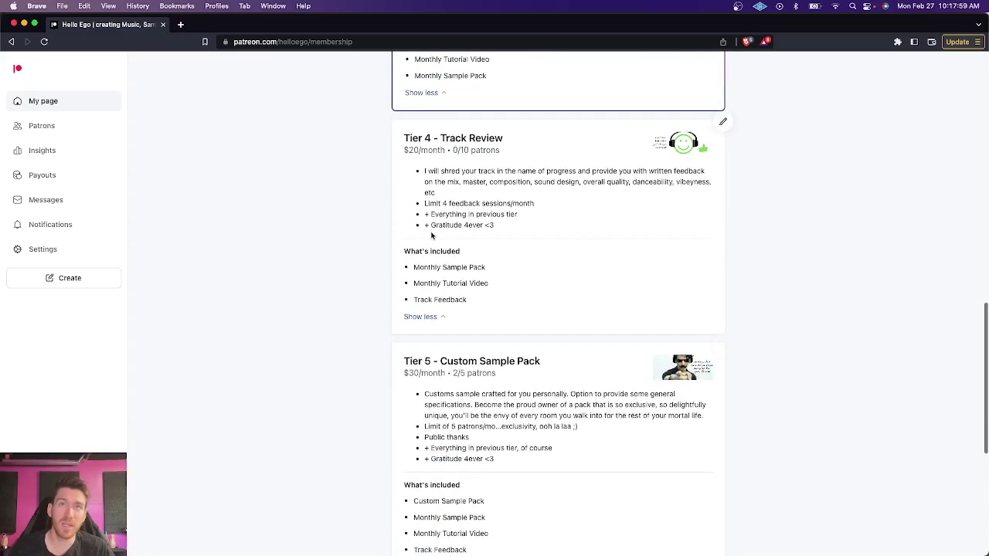
pyautogui.moveTo(431, 204); pyautogui.dragTo(523, 204)
pyautogui.click(523, 204)
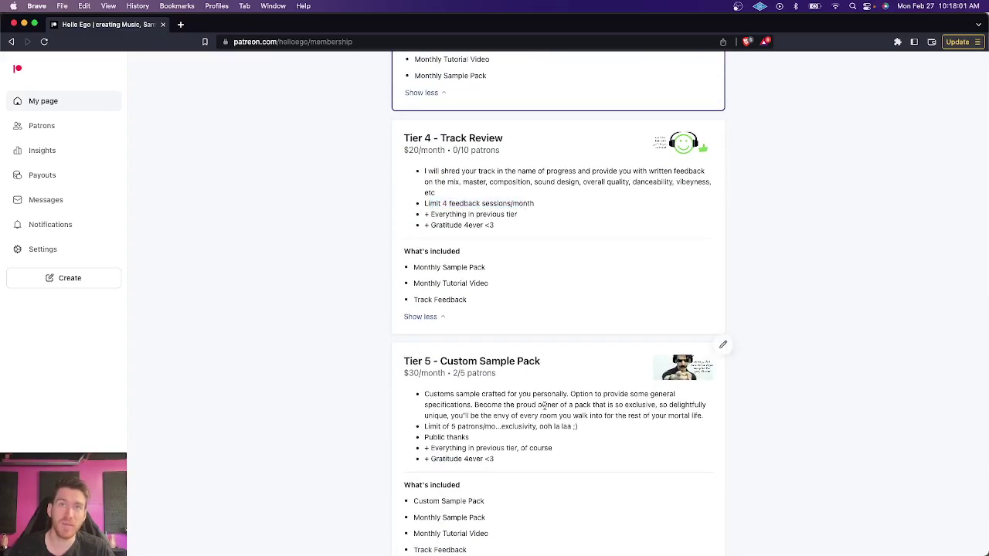
pyautogui.scroll(-3, 545, 405)
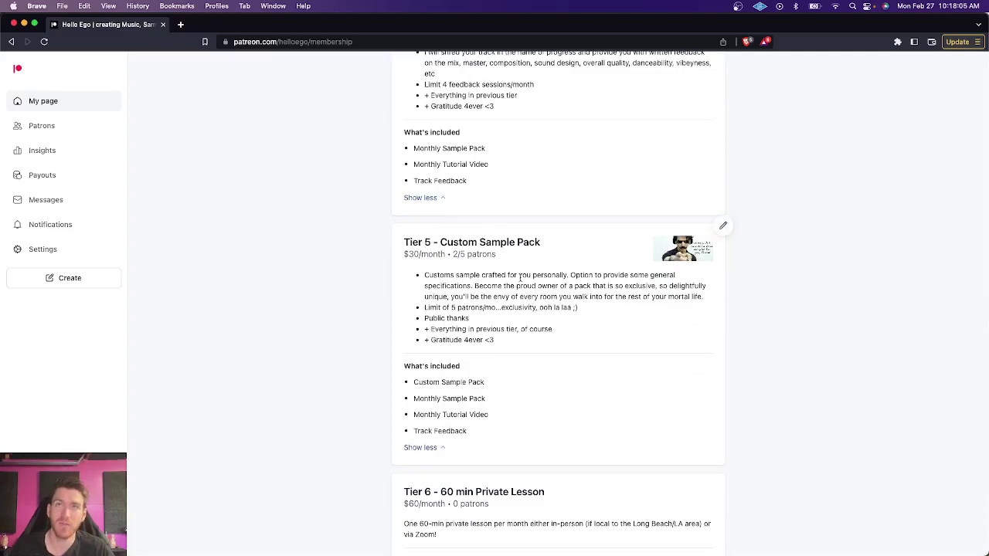
pyautogui.scroll(-2, 520, 278)
pyautogui.scroll(-1, 520, 277)
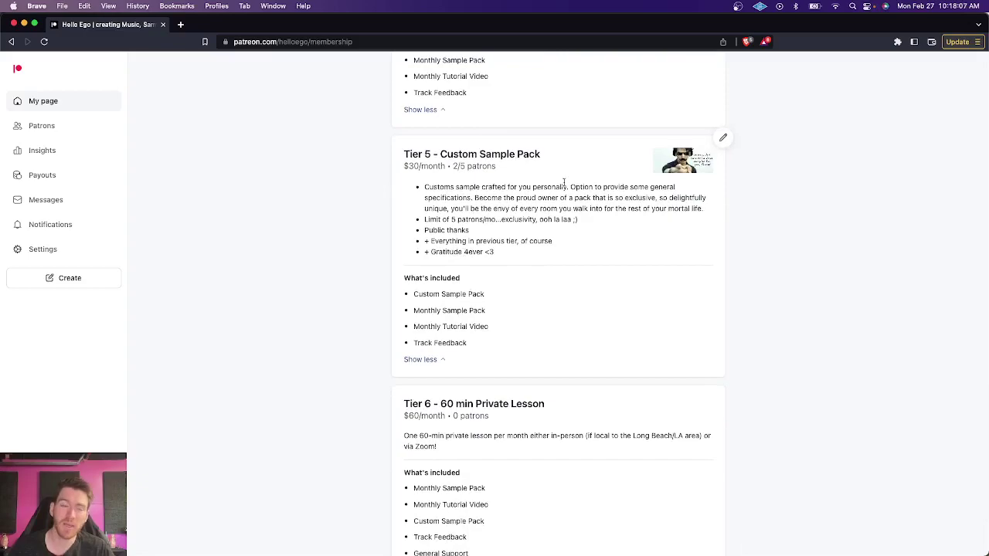
pyautogui.scroll(-3, 564, 183)
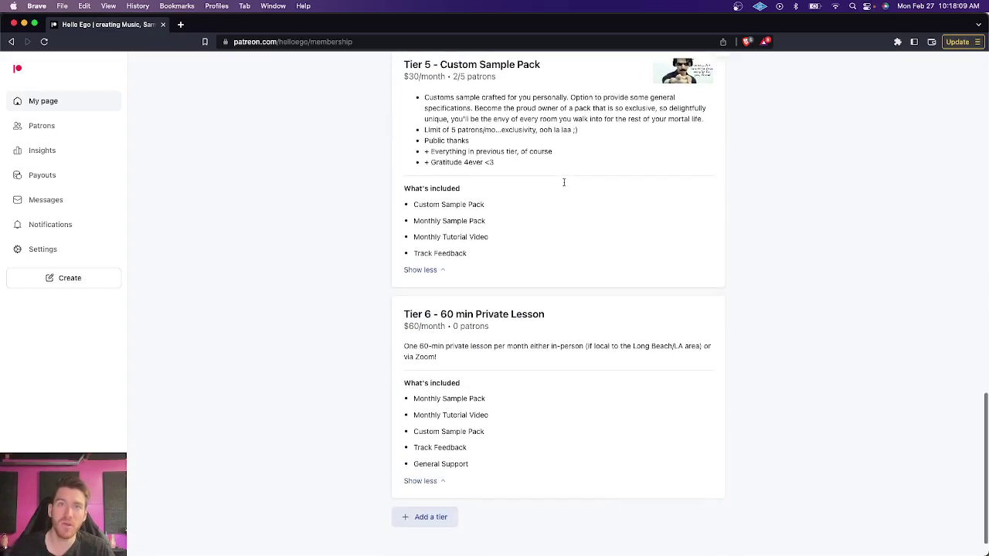
pyautogui.scroll(4, 510, 188)
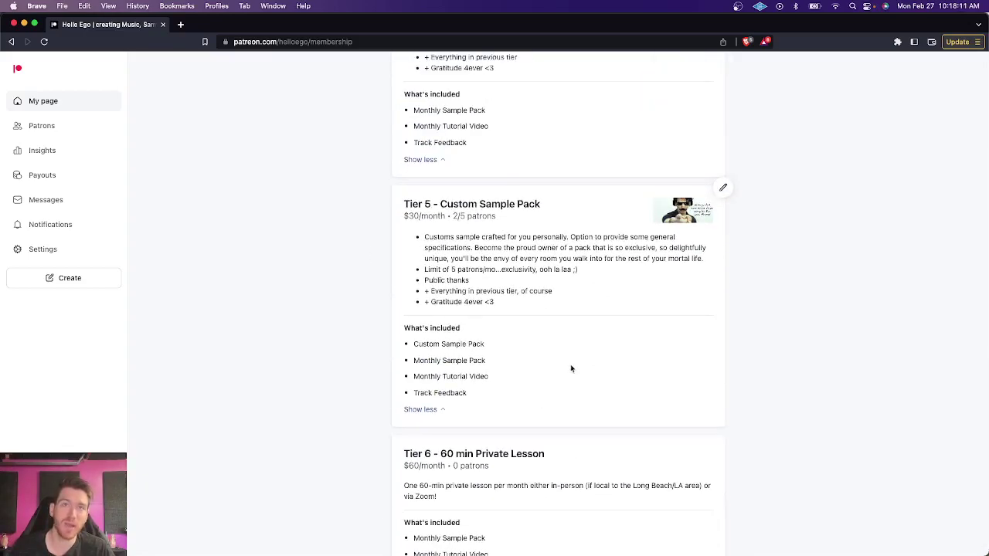
pyautogui.scroll(-4, 571, 369)
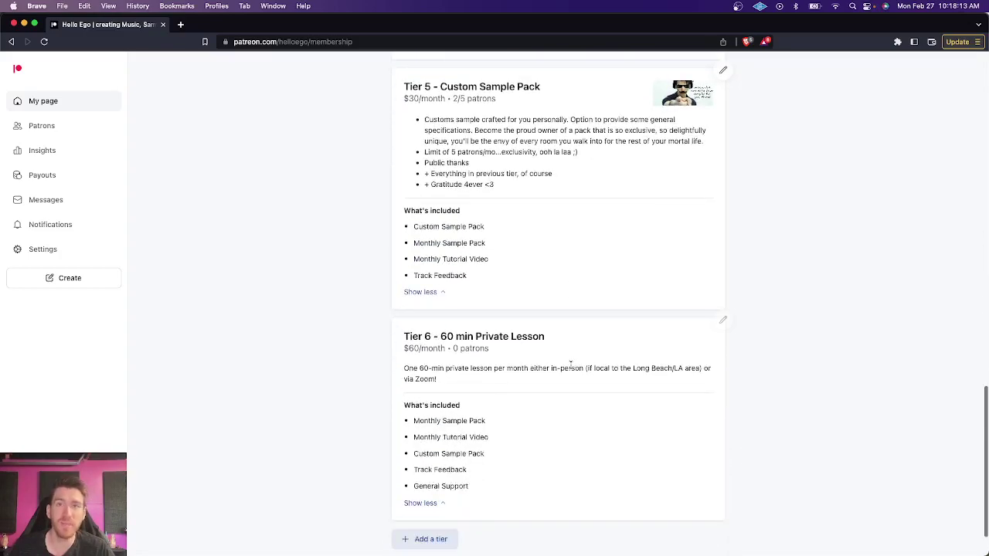
pyautogui.click(24, 23)
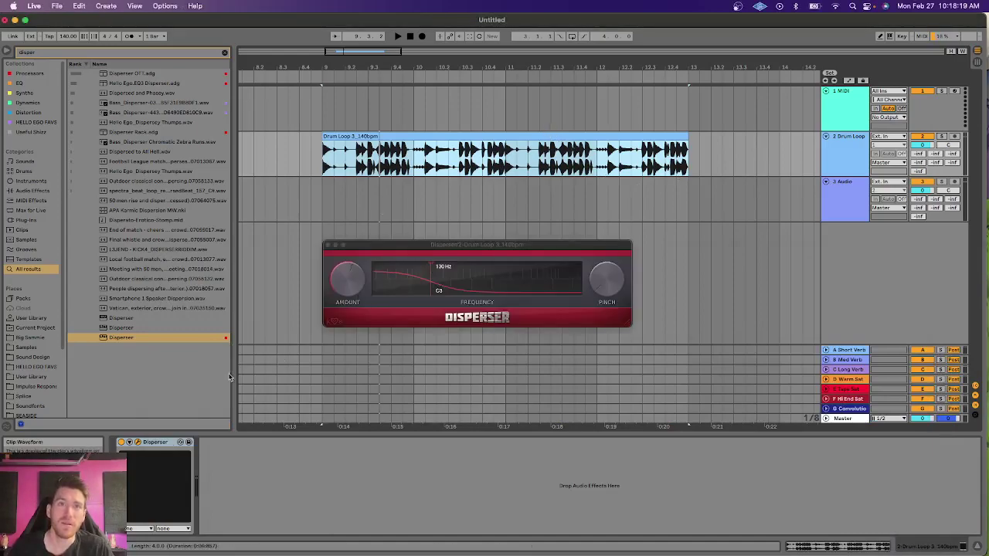
# - Bypass Disperser and listen to the dry drum loop
pyautogui.click(121, 442)
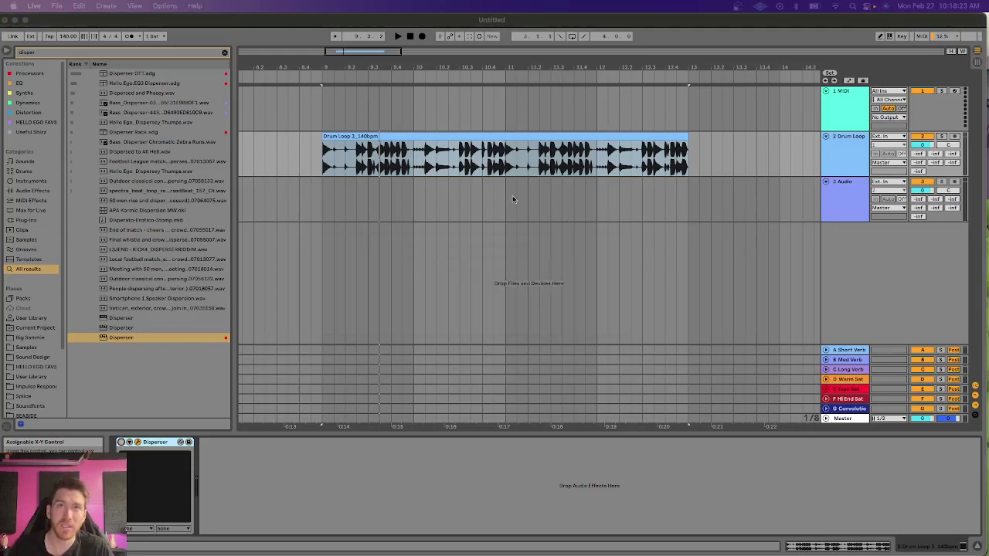
pyautogui.click(451, 132)
pyautogui.press('space')
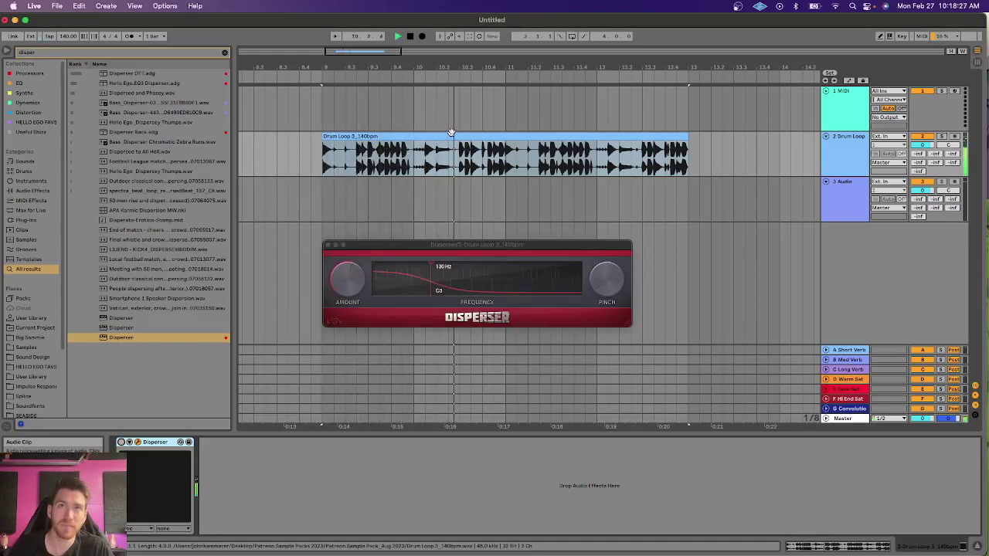
pyautogui.press('space')
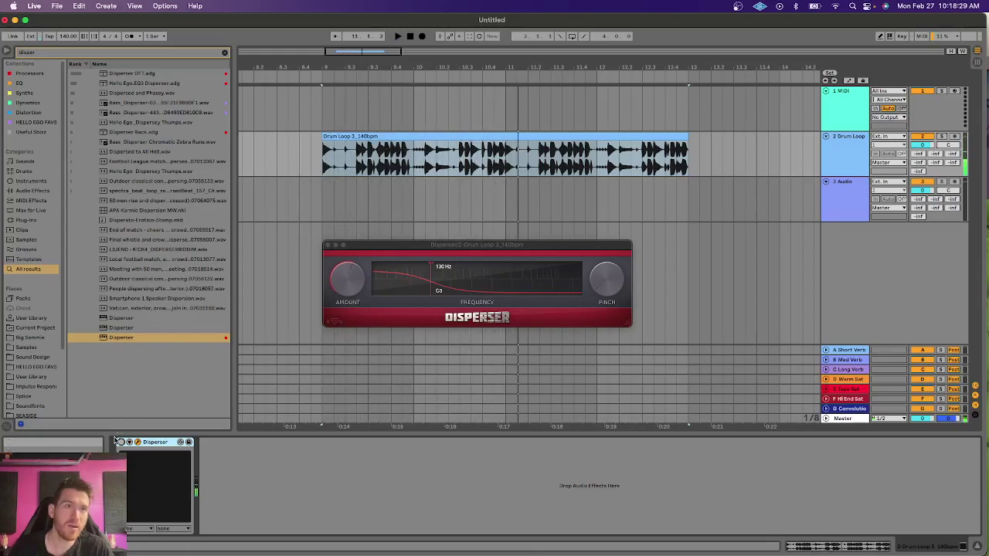
# - Enable Disperser and sweep its frequency during playback, up to about 1.02 kHz and back down to 157 Hz
pyautogui.press('space')
pyautogui.moveTo(447, 269); pyautogui.dragTo(490, 269)
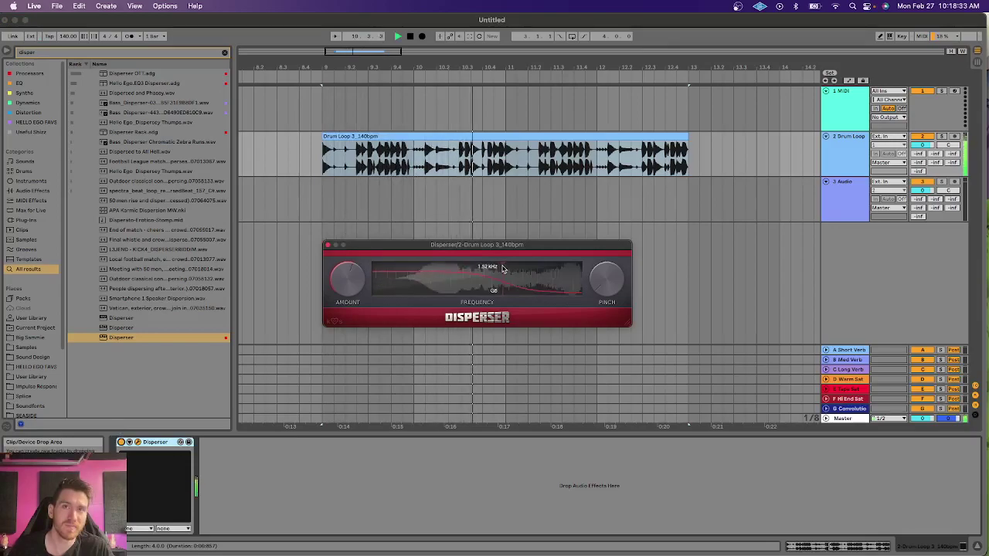
pyautogui.press('space')
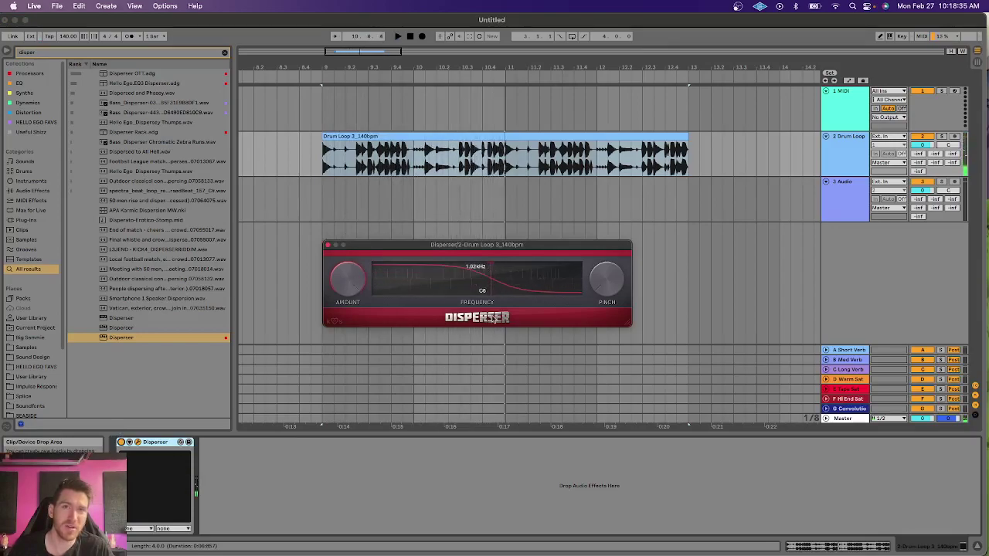
pyautogui.press('space')
pyautogui.moveTo(491, 281); pyautogui.dragTo(436, 270)
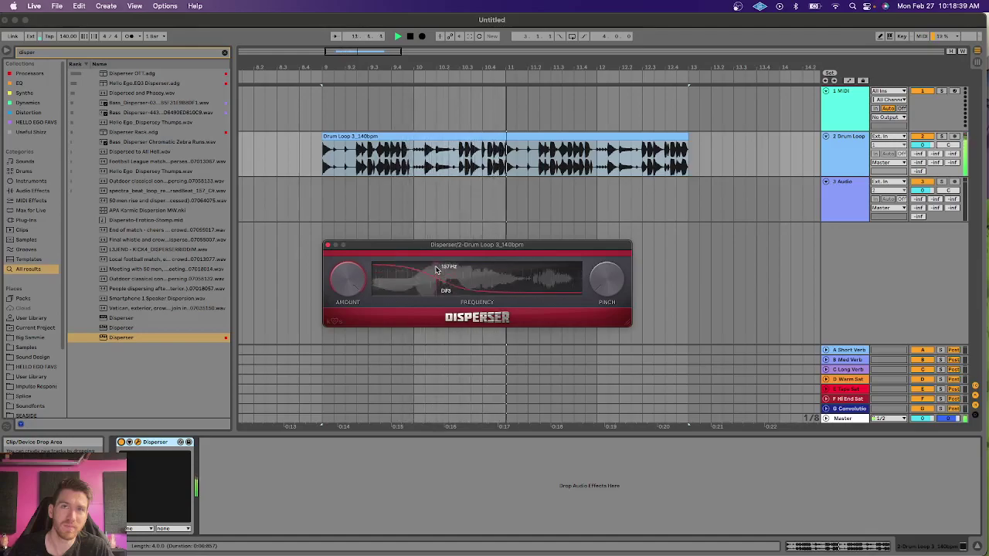
pyautogui.press('space')
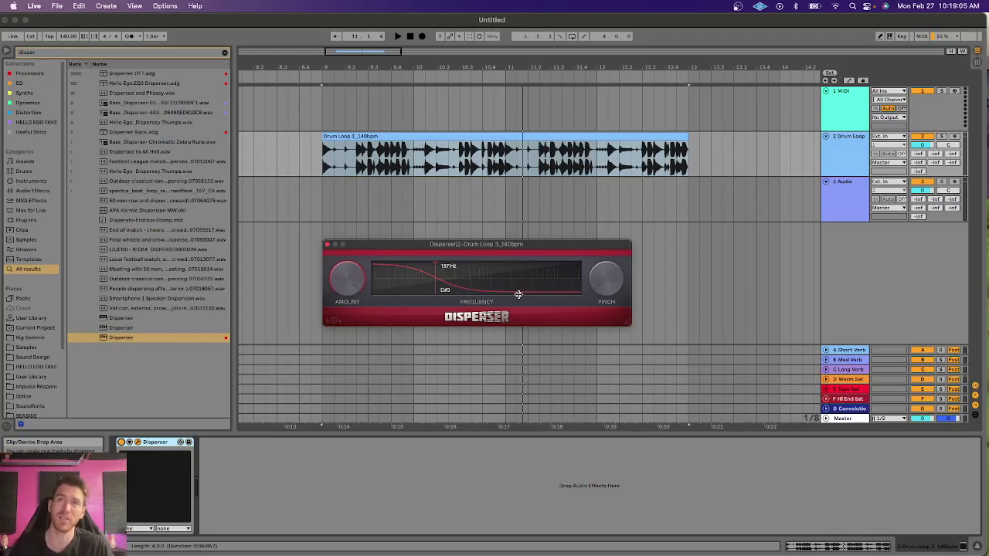
# - Delete Disperser from the Drum Loop track and load EQ Three in its place
pyautogui.click(151, 442)
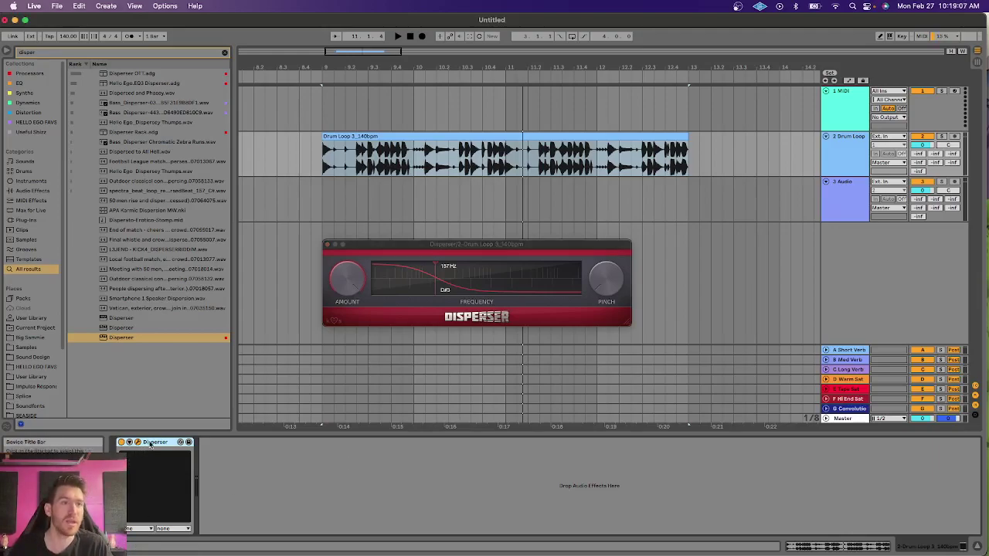
pyautogui.press('Delete')
pyautogui.press('super+f')
pyautogui.write('eq')
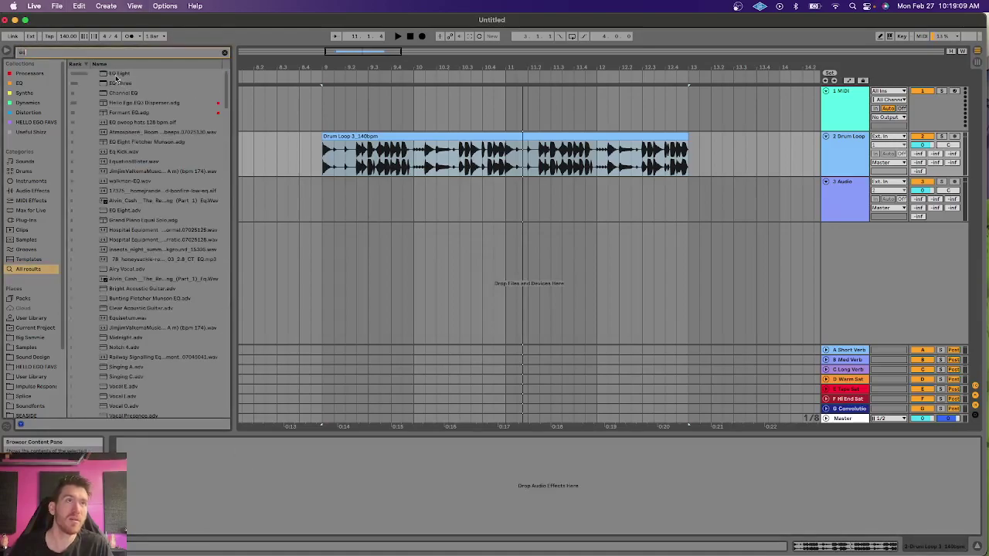
pyautogui.doubleClick(116, 82)
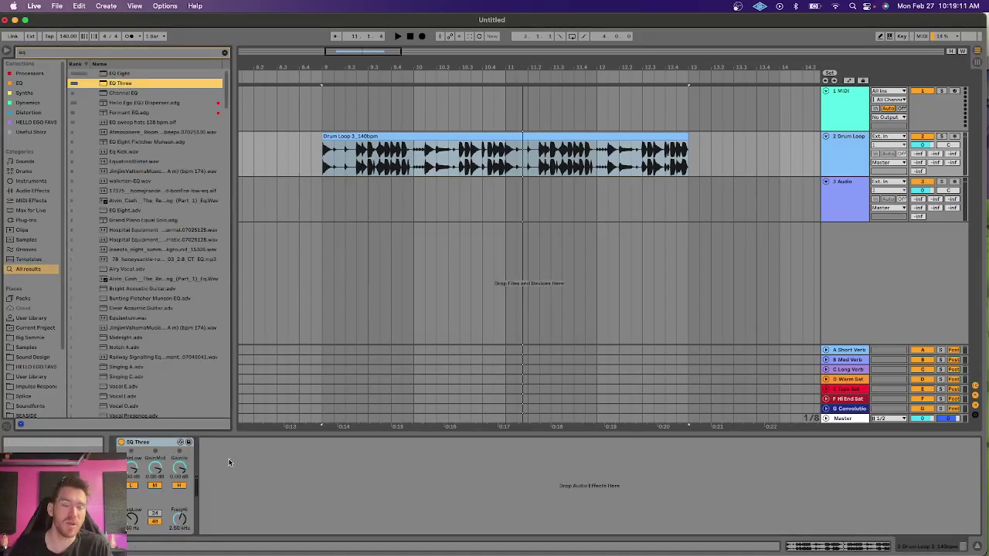
pyautogui.click(155, 442)
pyautogui.click(272, 469)
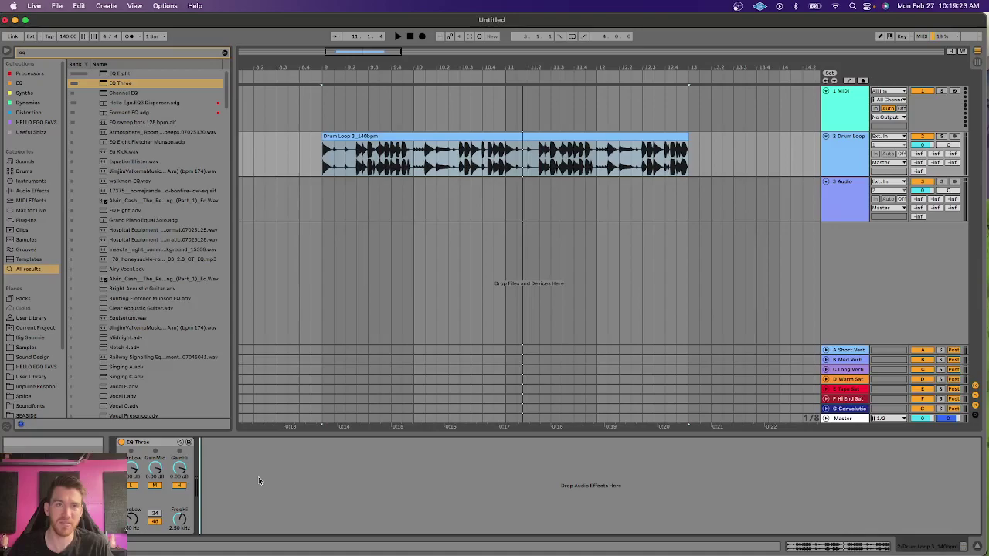
# - Add EQ Eight after EQ Three and set its cut band to about 400 Hz with -15 dB gain
pyautogui.click(112, 73)
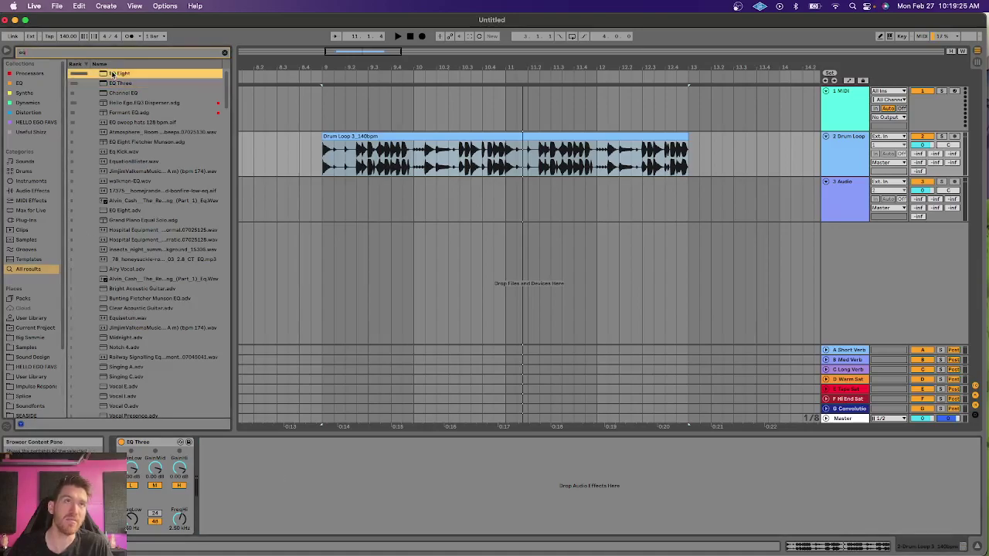
pyautogui.doubleClick(112, 73)
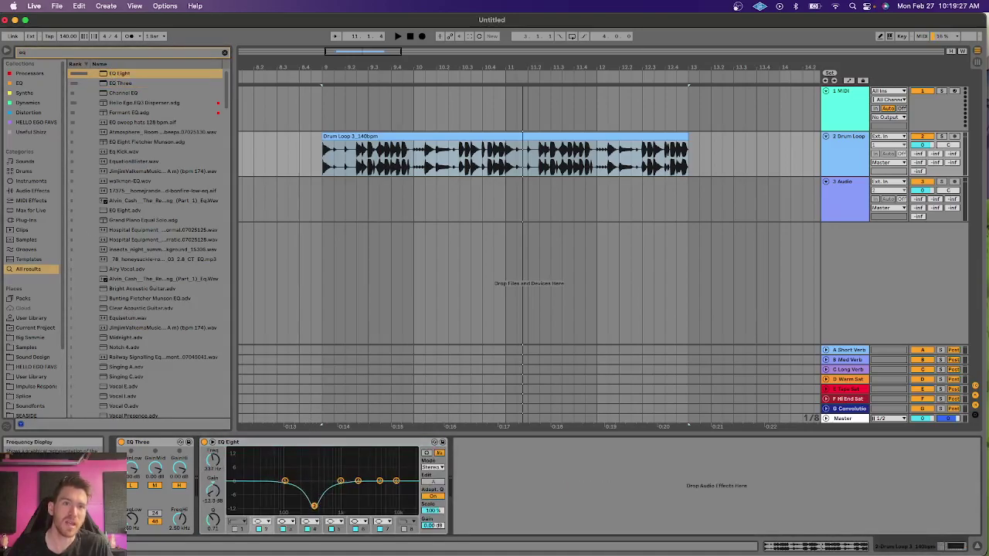
pyautogui.moveTo(314, 505); pyautogui.dragTo(316, 513)
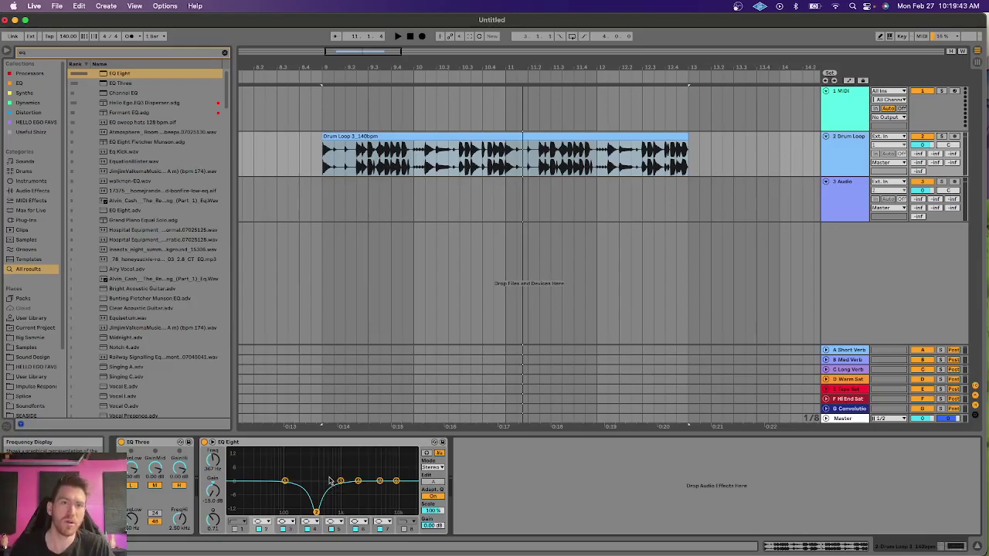
pyautogui.moveTo(316, 511)
pyautogui.mouseDown()
pyautogui.moveTo(316, 453)
pyautogui.moveTo(319, 512)
pyautogui.mouseUp()
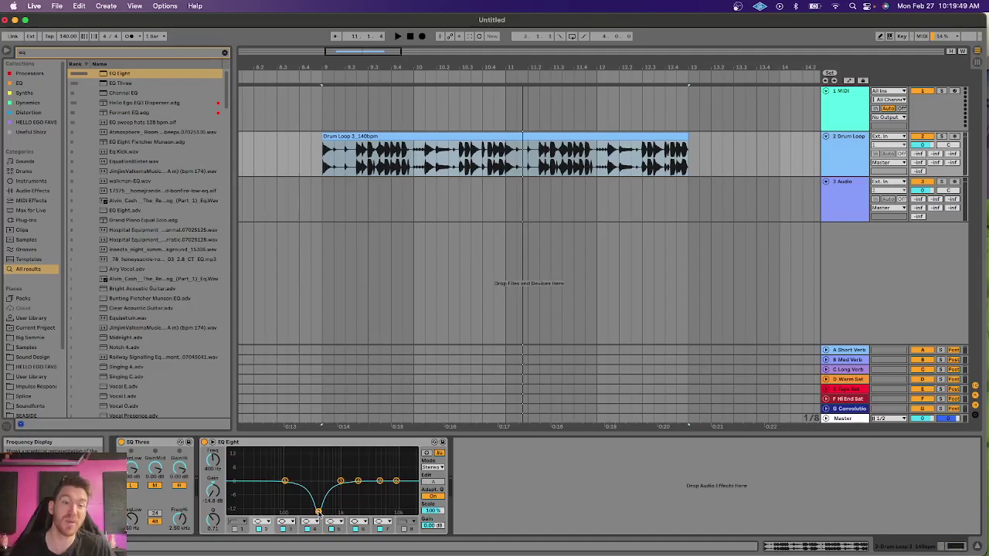
pyautogui.moveTo(319, 512)
pyautogui.mouseDown()
pyautogui.moveTo(319, 491)
pyautogui.moveTo(319, 512)
pyautogui.mouseUp()
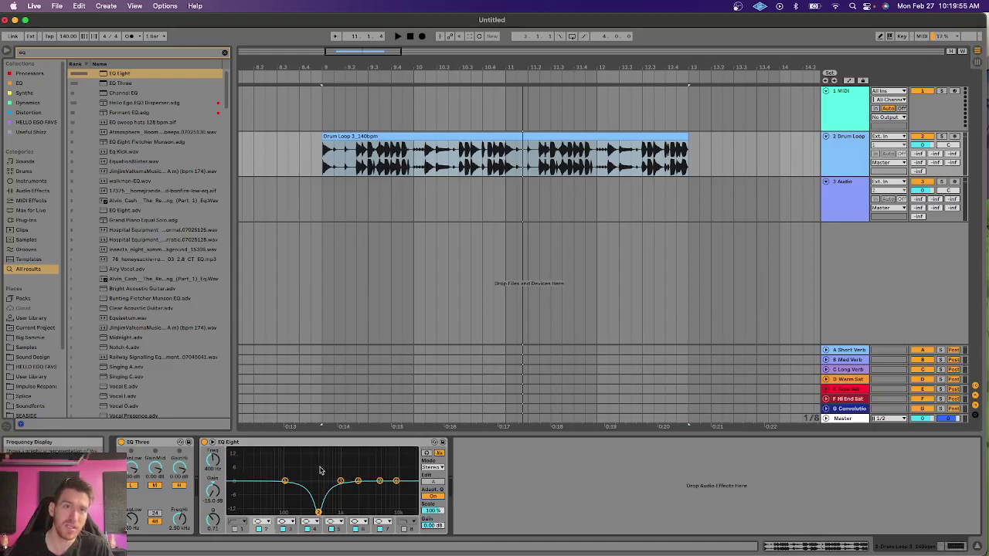
# - Flatten the EQ Eight cut band, delete that EQ Eight and load a fresh one after EQ Three
pyautogui.moveTo(318, 512); pyautogui.dragTo(319, 481)
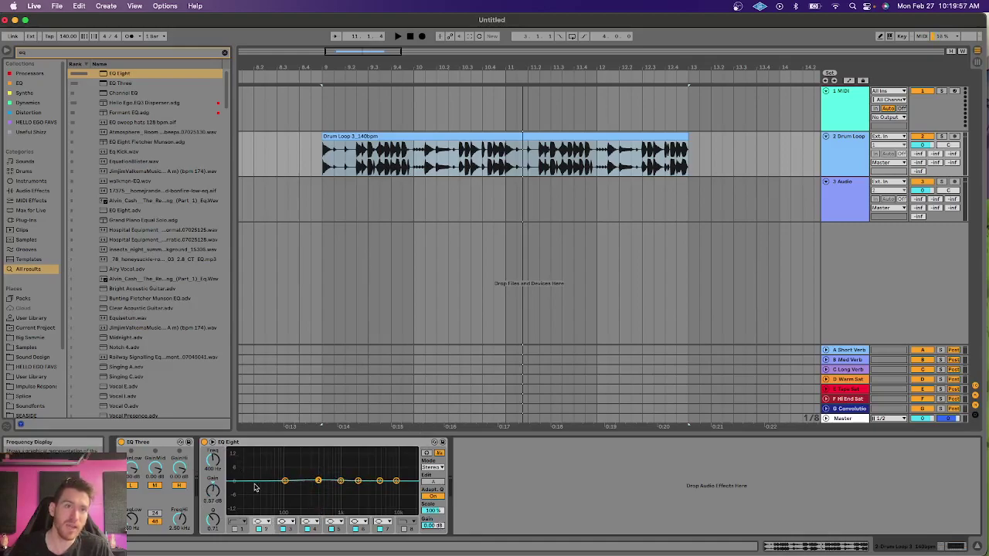
pyautogui.press('BackSpace')
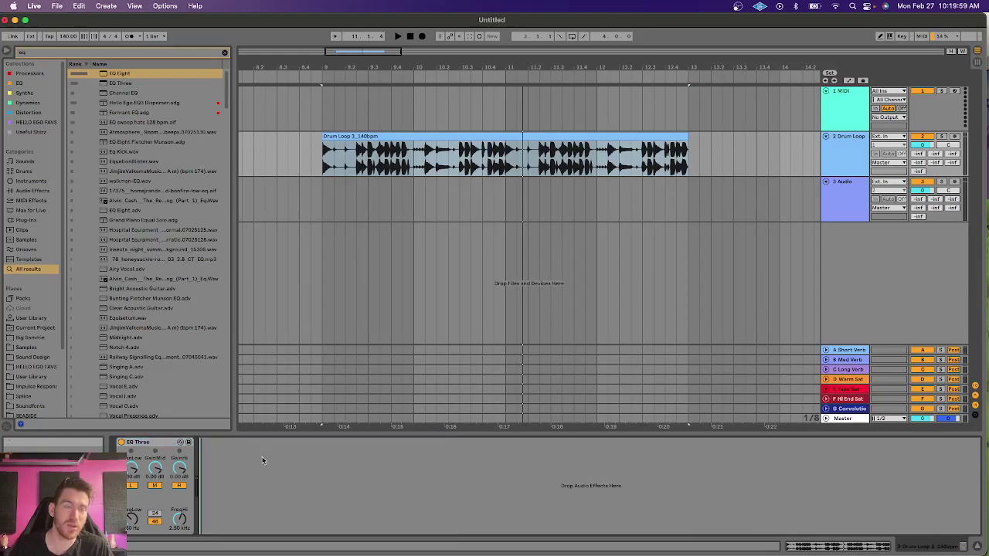
pyautogui.doubleClick(117, 73)
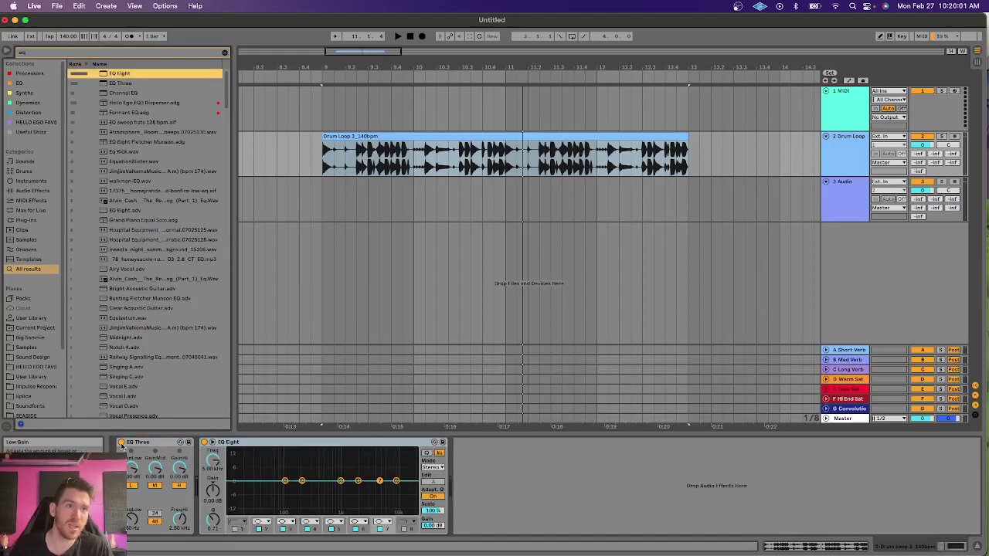
# - Set EQ Eight's first band to a steep low cut at 10 Hz and play the drum loop through it
pyautogui.click(237, 523)
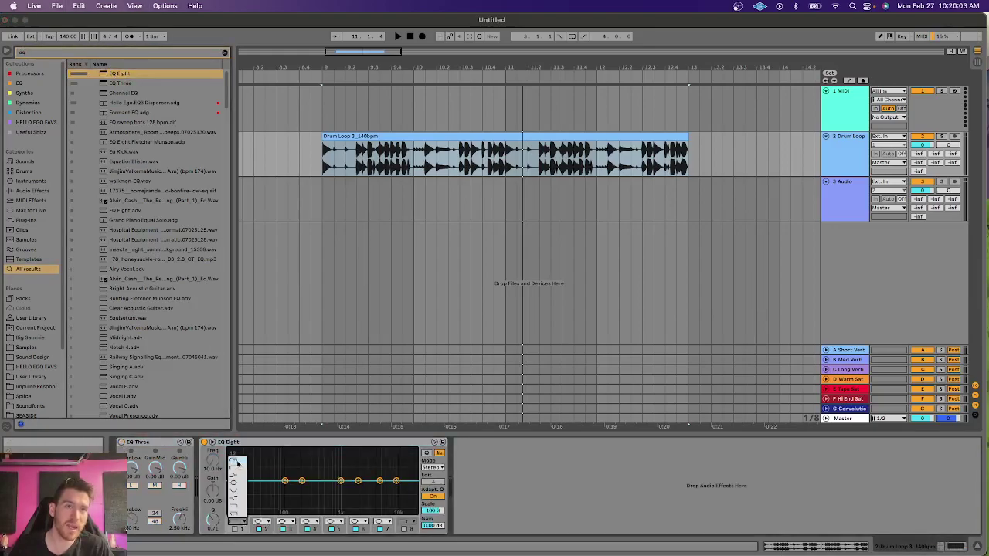
pyautogui.click(237, 462)
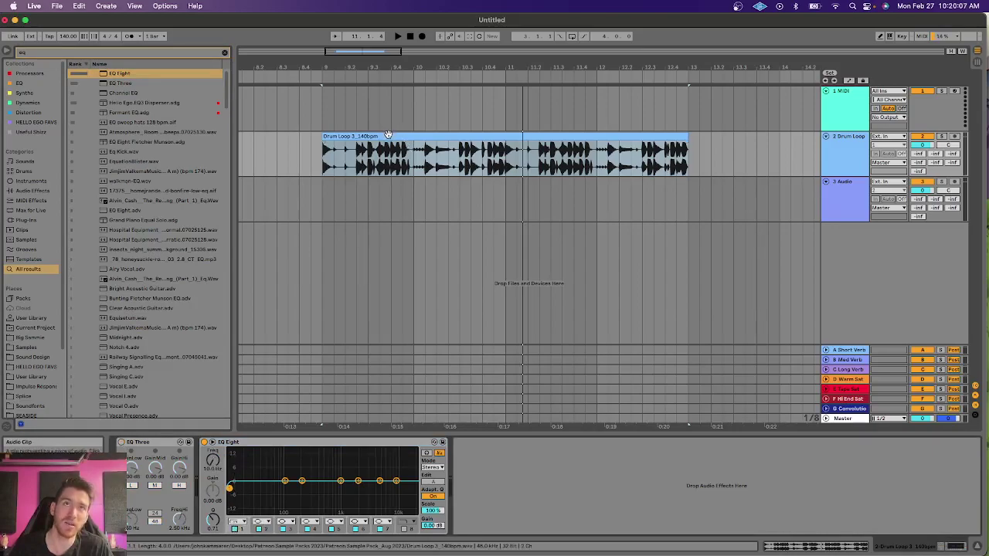
pyautogui.press('space')
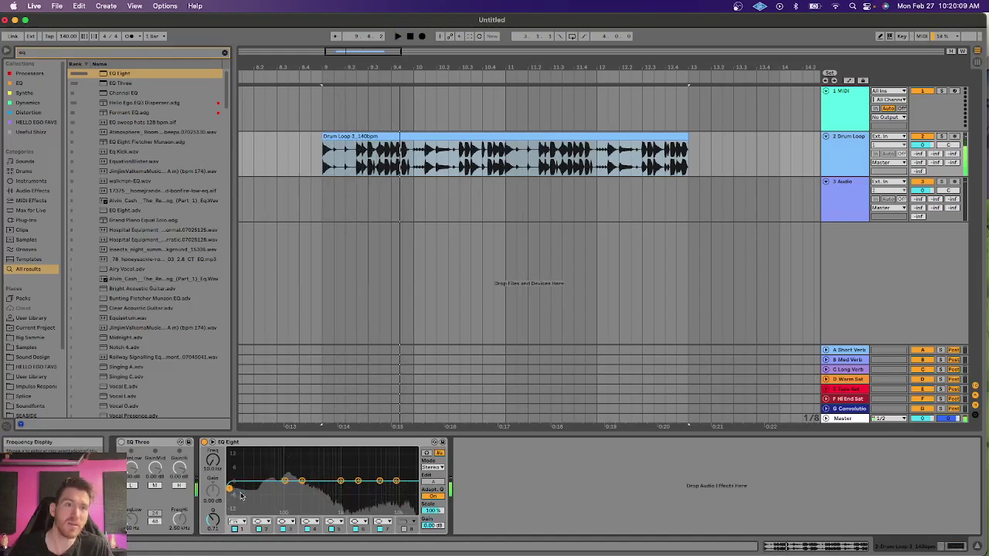
pyautogui.press('space')
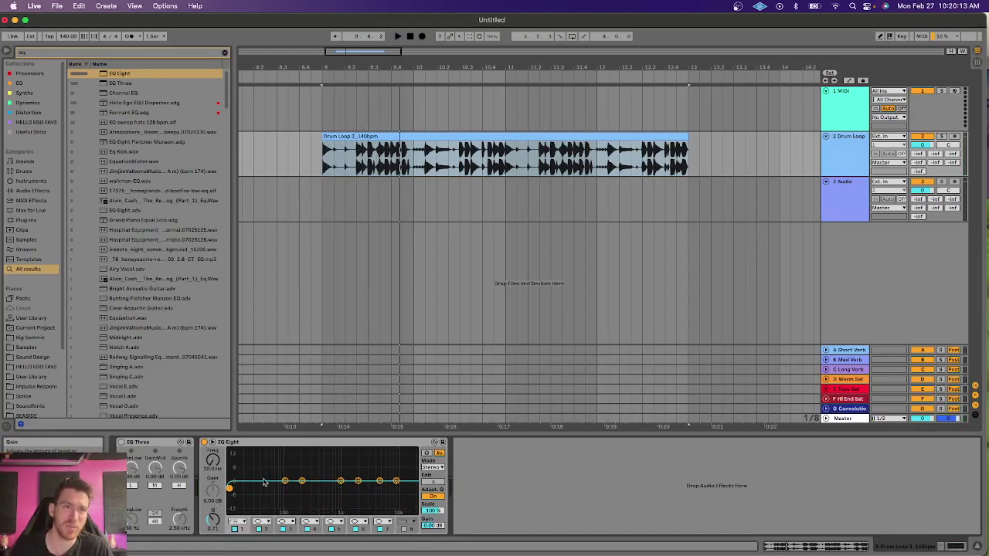
pyautogui.press('space')
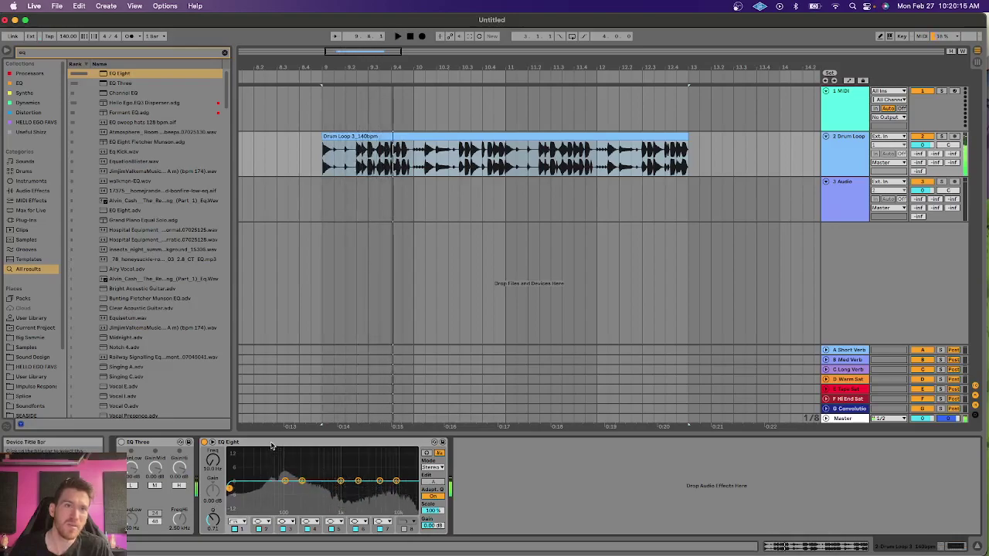
# - Collapse EQ Eight and duplicate it repeatedly to build a chain of about 44 instances
pyautogui.doubleClick(271, 445)
pyautogui.press('super+d')
pyautogui.press('super+d')
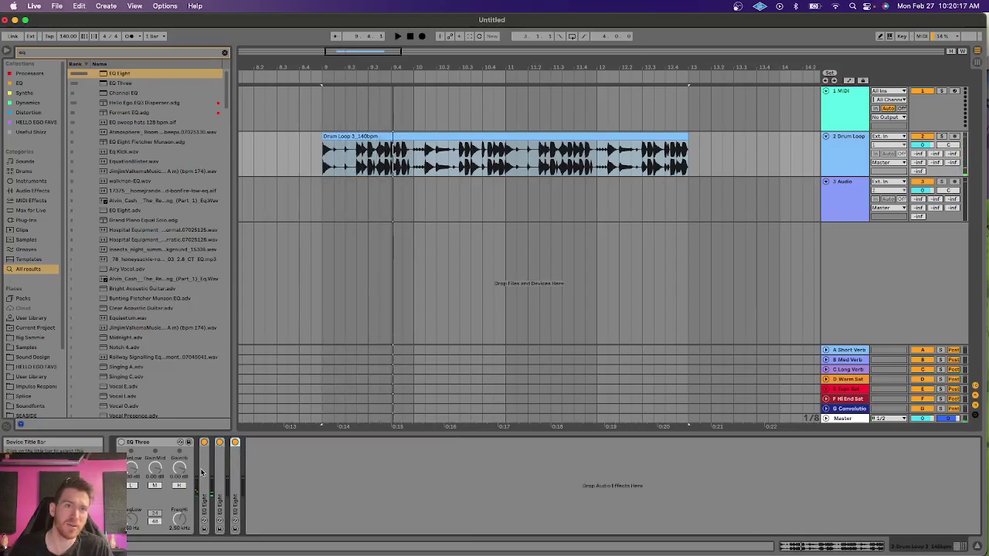
pyautogui.press('super+d')
pyautogui.press('super+d')
pyautogui.press('super+d')
pyautogui.press('super+d')
pyautogui.press('super+d')
pyautogui.press('super+d')
pyautogui.press('super+d')
pyautogui.press('super+d')
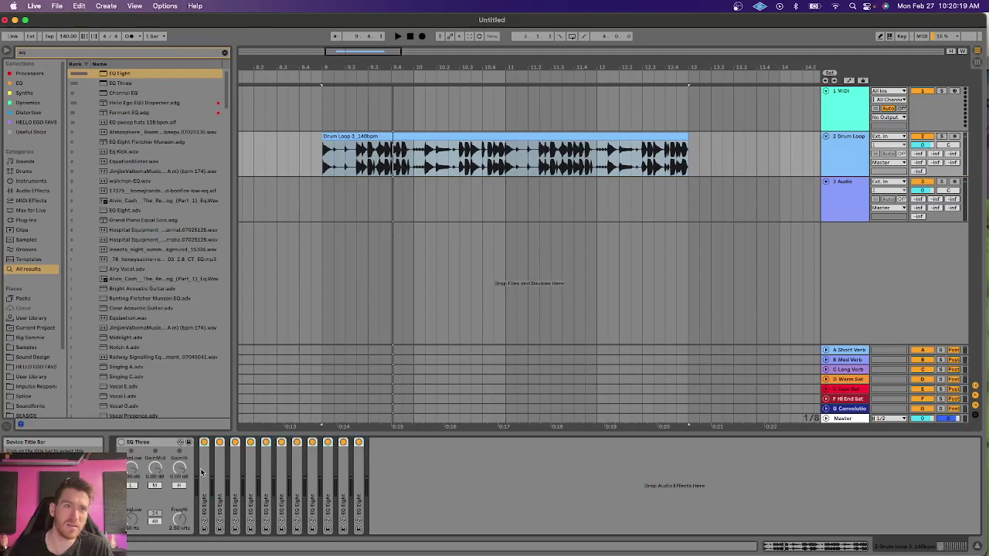
pyautogui.press('super+d')
pyautogui.press('super+d')
pyautogui.press('super+d')
pyautogui.press('super+d')
pyautogui.press('super+d')
pyautogui.press('super+d')
pyautogui.press('super+d')
pyautogui.press('super+d')
pyautogui.press('super+d')
pyautogui.press('super+d')
pyautogui.press('super+d')
pyautogui.press('super+d')
pyautogui.press('super+d')
pyautogui.press('super+d')
pyautogui.press('super+d')
pyautogui.press('super+d')
pyautogui.press('super+d')
pyautogui.press('super+d')
pyautogui.press('super+d')
pyautogui.press('super+d')
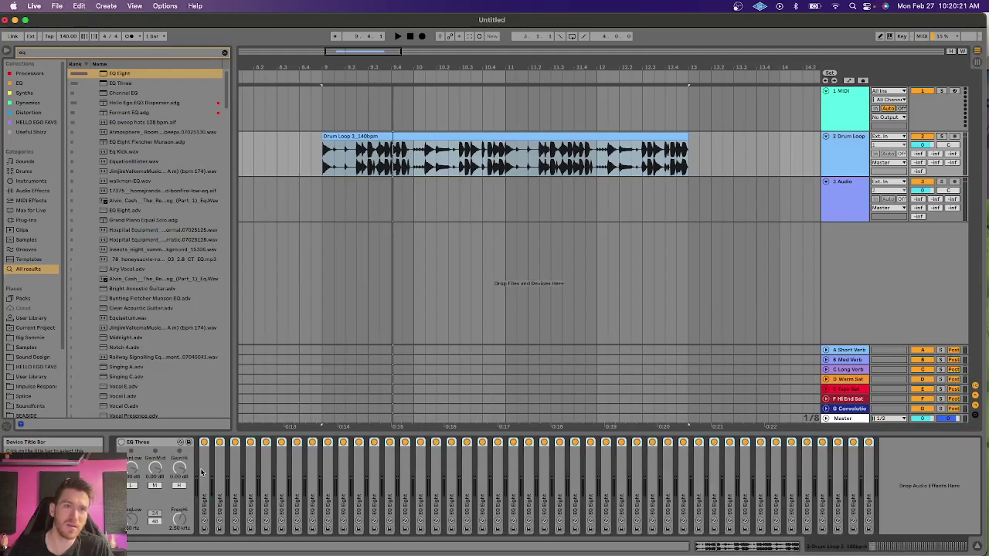
# - Paste more EQ Eight copies into the chain and listen to the drum loop through all of them
pyautogui.press('super+z')
pyautogui.press('super+v')
pyautogui.press('space')
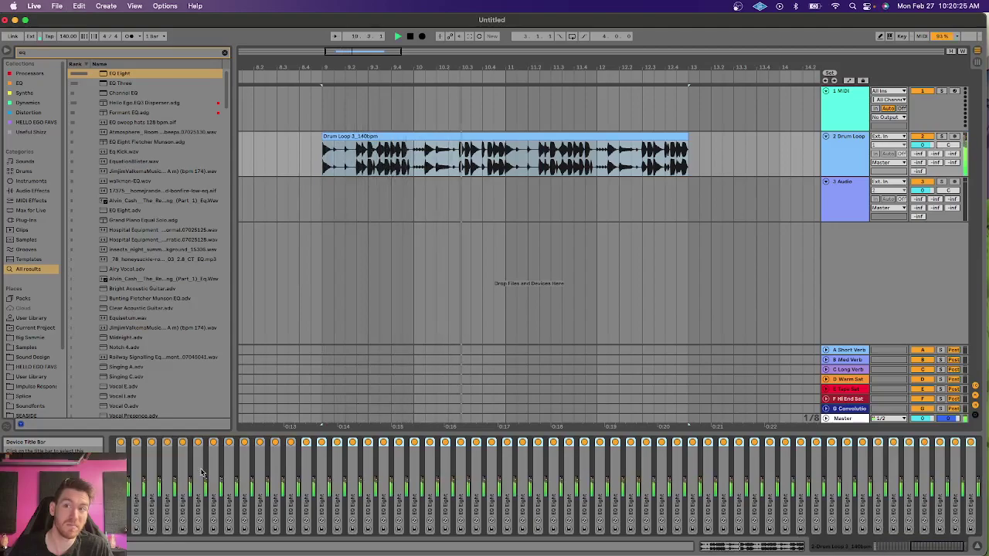
pyautogui.press('space')
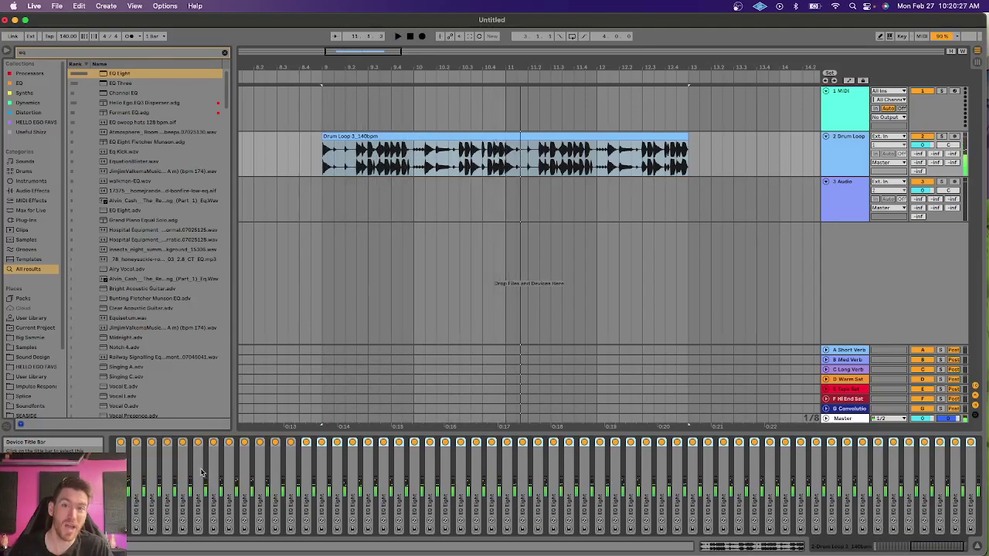
# - Delete every EQ Eight from the Drum Loop track and turn EQ Three back on
pyautogui.hscroll(-8, 201, 473)
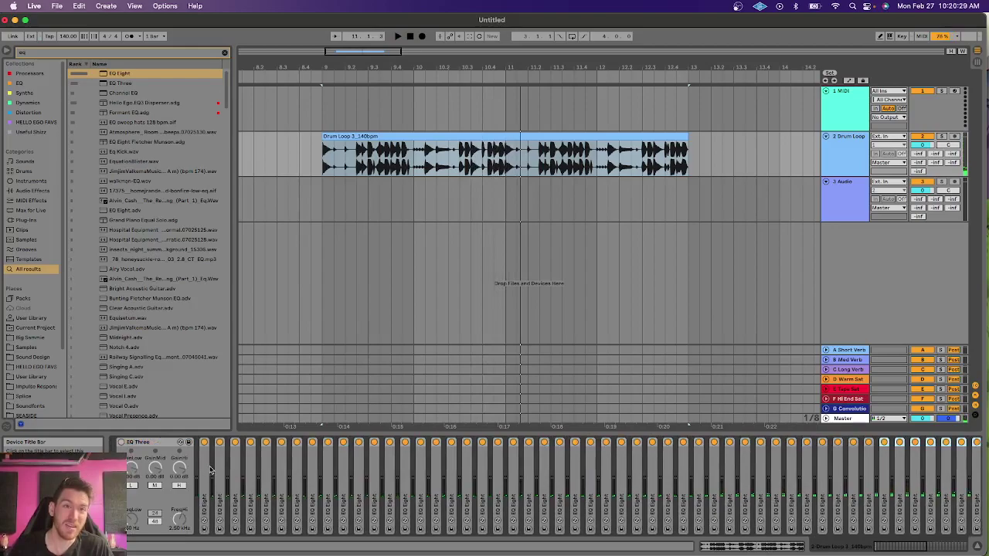
pyautogui.press('Delete')
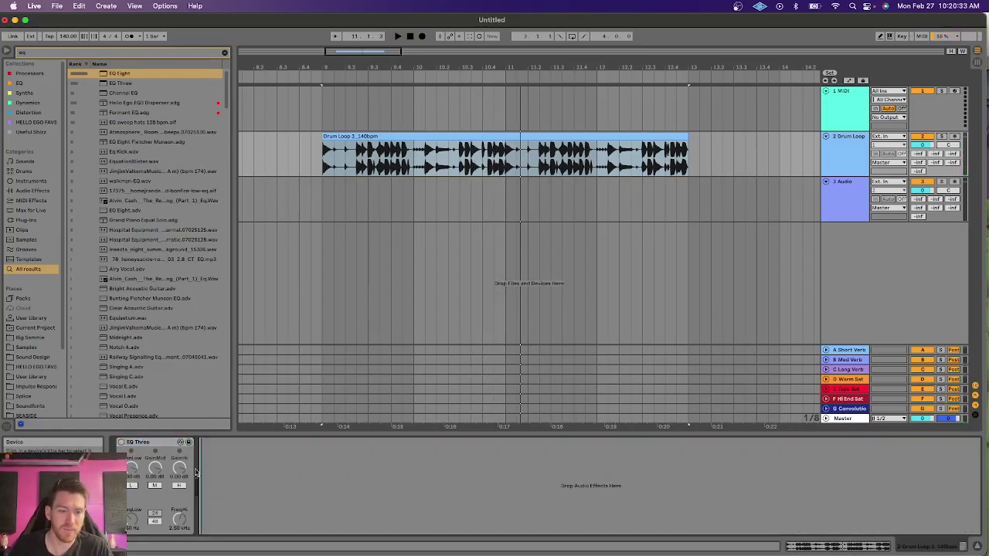
pyautogui.click(150, 442)
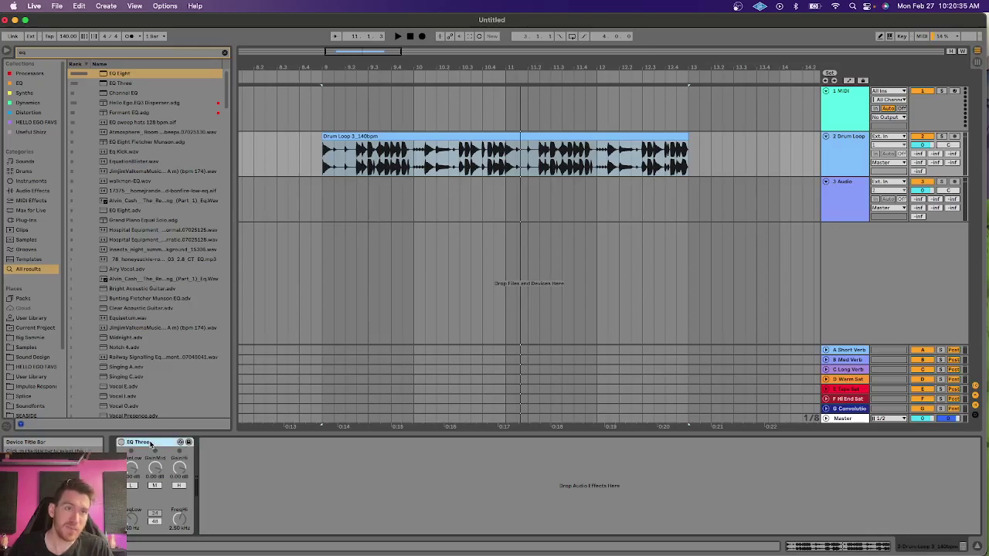
pyautogui.click(259, 469)
pyautogui.click(118, 443)
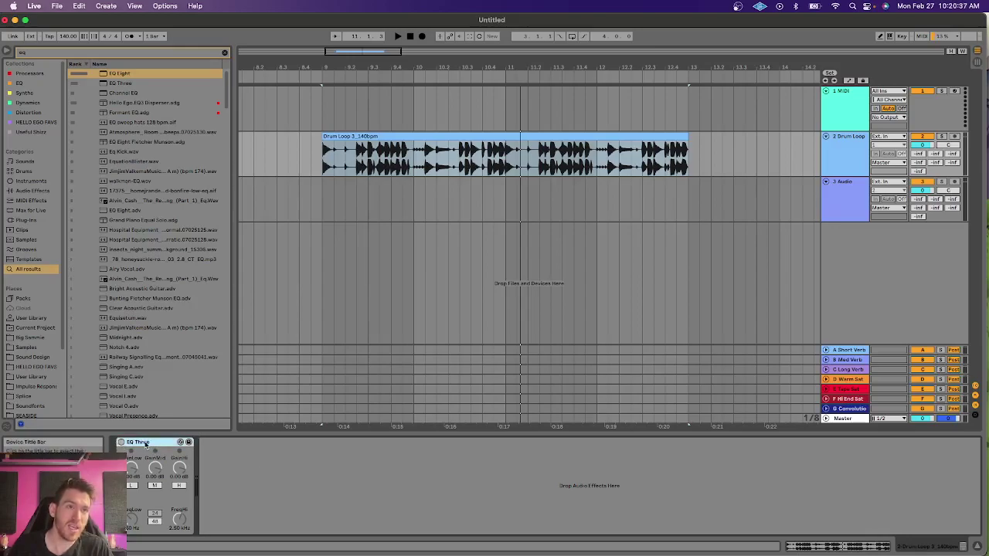
pyautogui.click(122, 443)
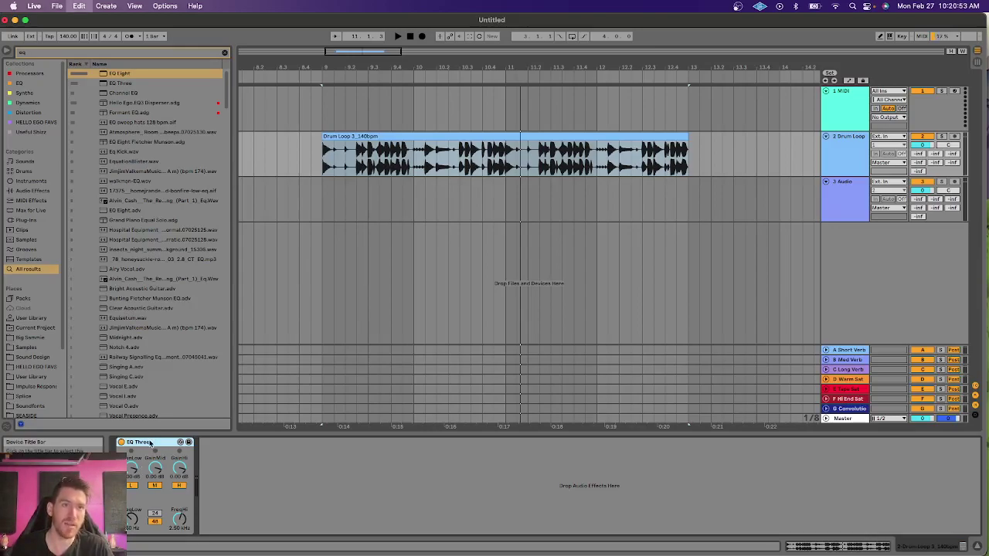
# - Duplicate EQ Three seven times on the Drum Loop track
pyautogui.press('super+d')
pyautogui.press('super+d')
pyautogui.press('super+d')
pyautogui.press('super+d')
pyautogui.press('super+d')
pyautogui.press('super+d')
pyautogui.press('super+d')
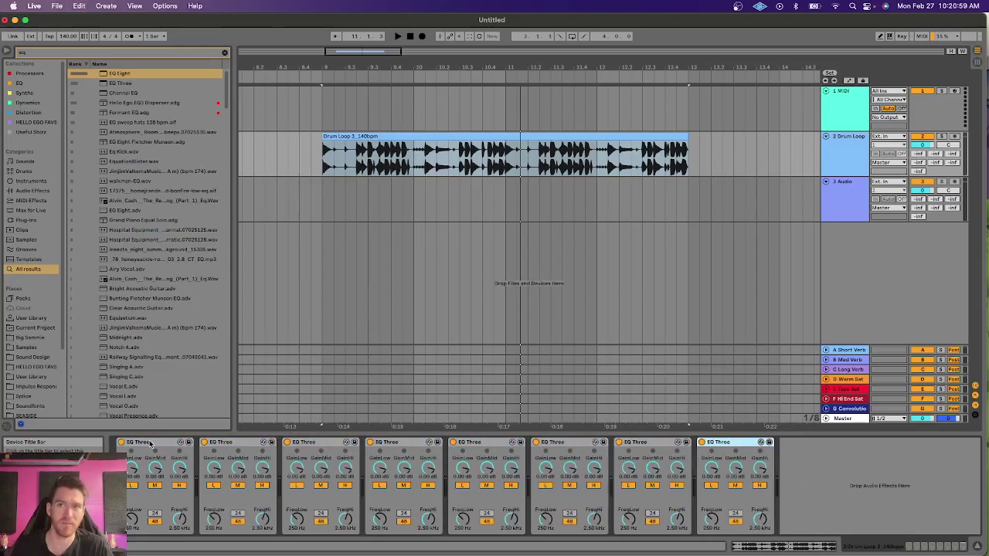
# - Add further batches of EQ Three copies to the chain while playing the drum loop
pyautogui.press('space')
pyautogui.press('super+d')
pyautogui.press('super+d')
pyautogui.press('super+d')
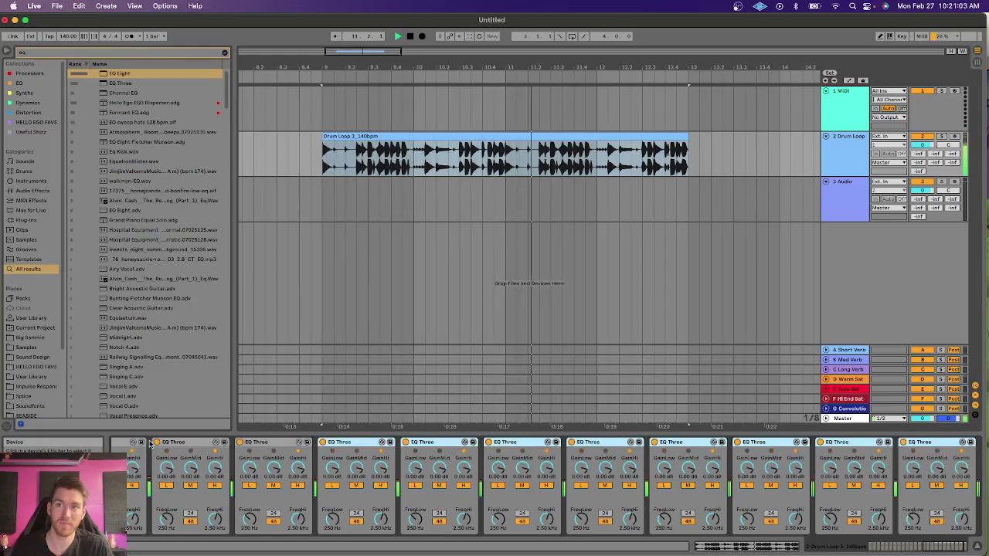
pyautogui.press('space')
# - Look over the EQ Three chain and listen to the drum loop through it again
pyautogui.hscroll(-3, 425, 479)
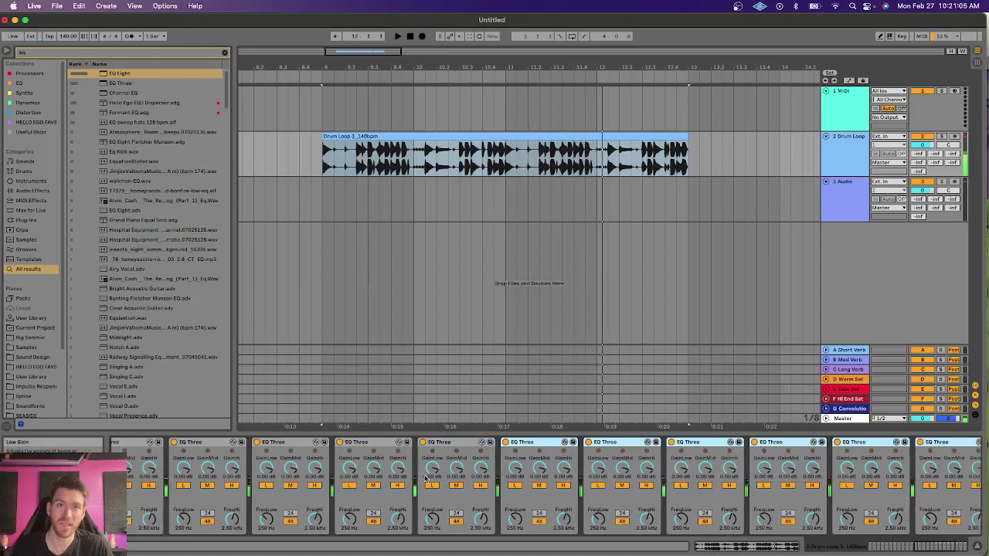
pyautogui.hscroll(-3, 425, 479)
pyautogui.hscroll(3, 425, 479)
pyautogui.hscroll(-3, 425, 479)
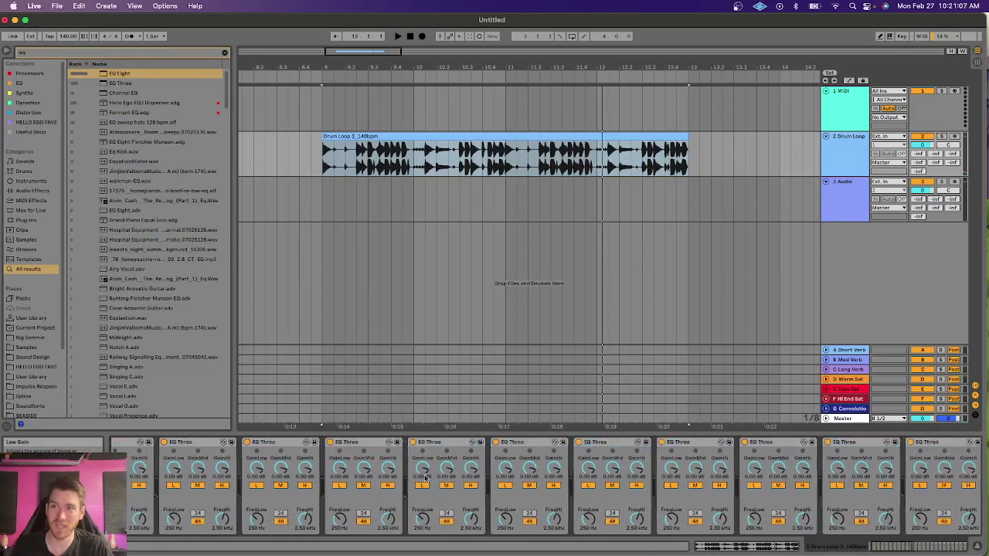
pyautogui.hscroll(3, 425, 479)
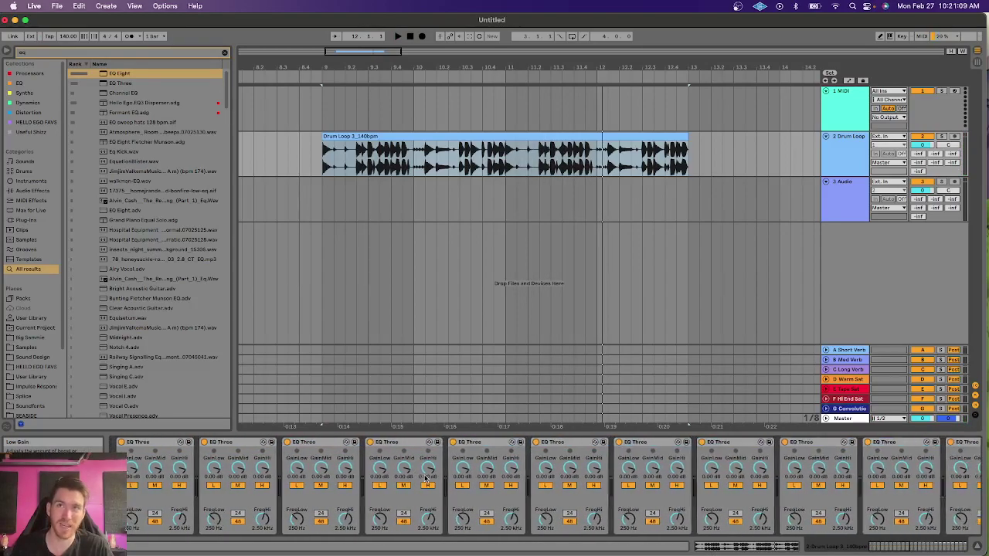
pyautogui.press('space')
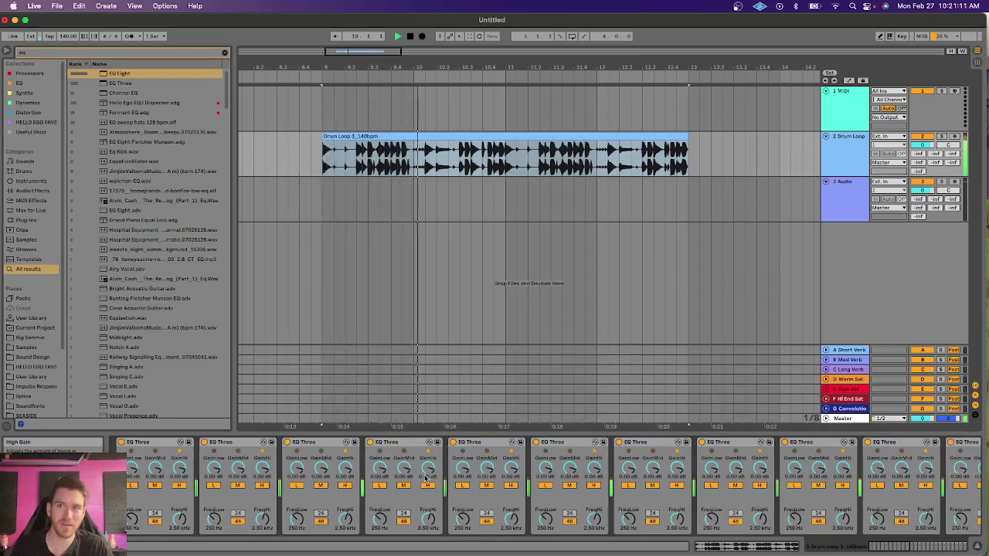
pyautogui.press('space')
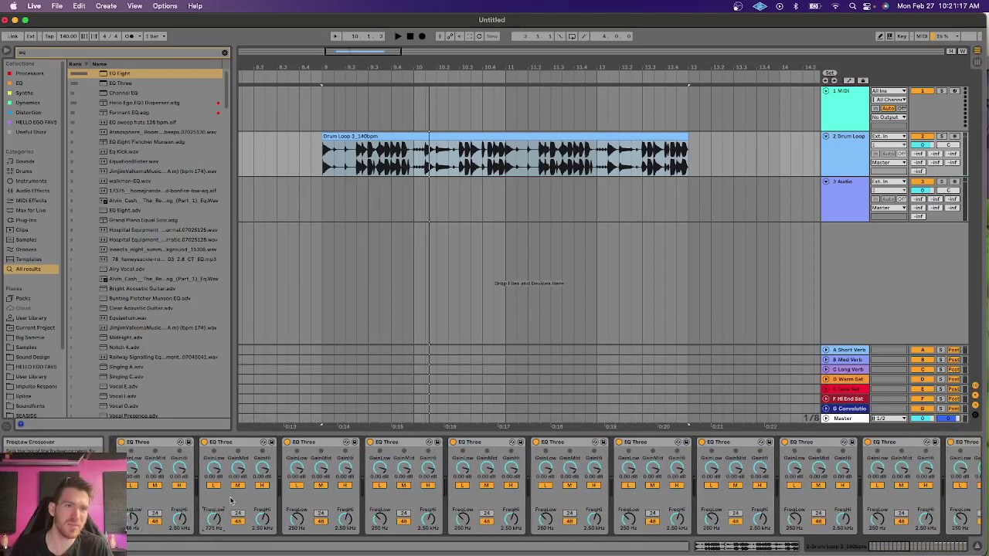
# - Delete all EQ Three devices from the Drum Loop track
pyautogui.click(239, 442)
pyautogui.hscroll(2, 239, 442)
pyautogui.hscroll(2, 239, 441)
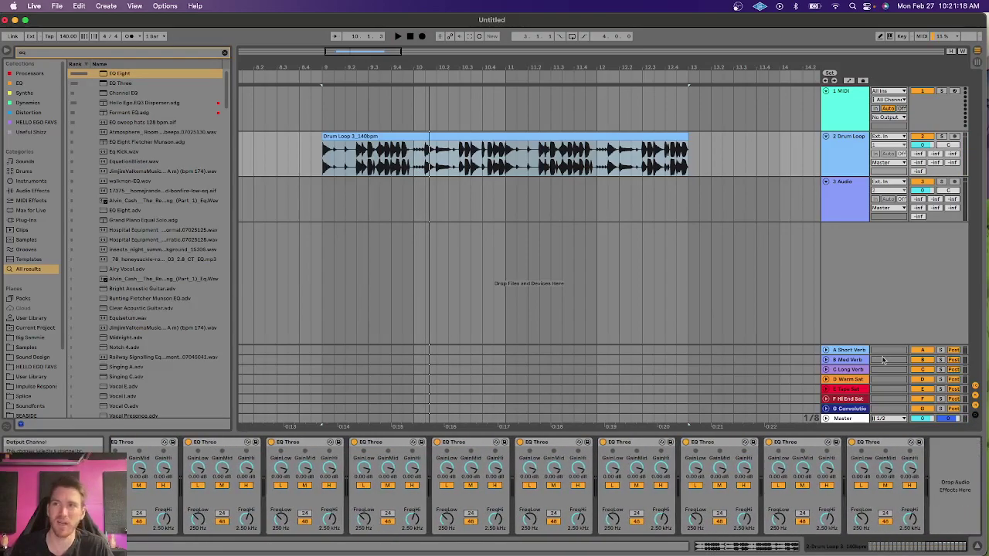
pyautogui.keyDown('shift'); pyautogui.click(879, 444); pyautogui.keyUp('shift')
pyautogui.press('Delete')
pyautogui.press('super+z')
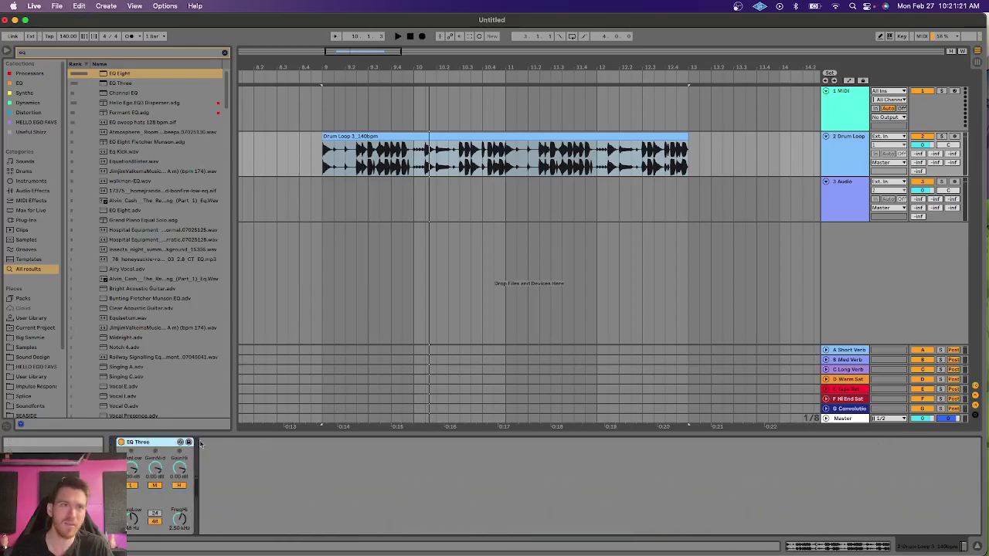
pyautogui.press('Delete')
# - Search the browser for "eq3 dis", load the Hello Ego.EQ3 Disperser rack on the Drum Loop track and inspect its first EQ Three
pyautogui.press('super+f')
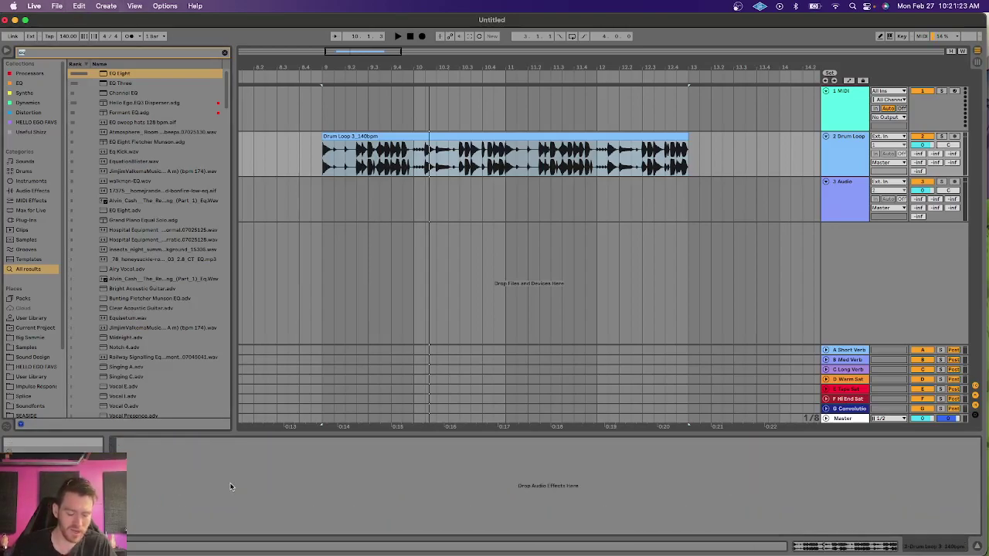
pyautogui.write('eq3 dis')
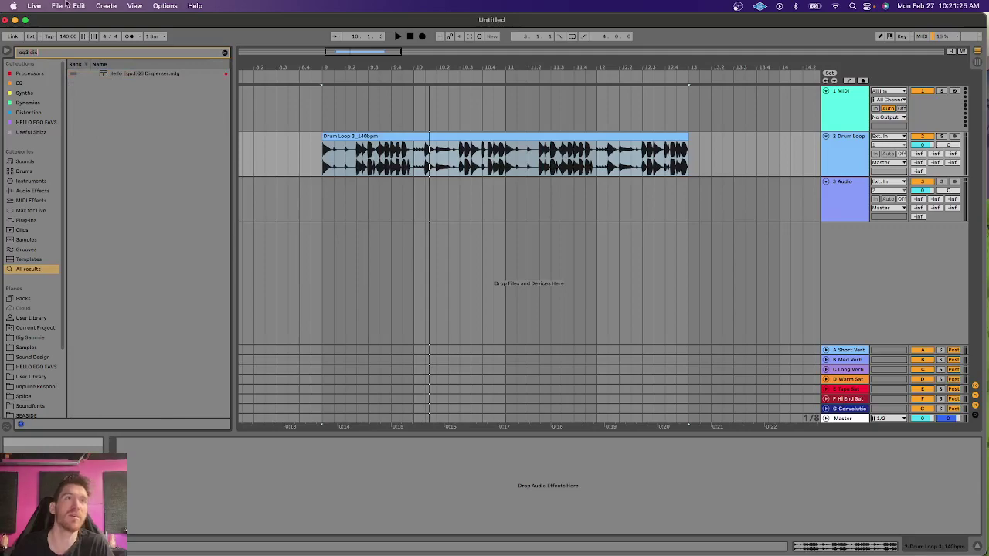
pyautogui.doubleClick(139, 73)
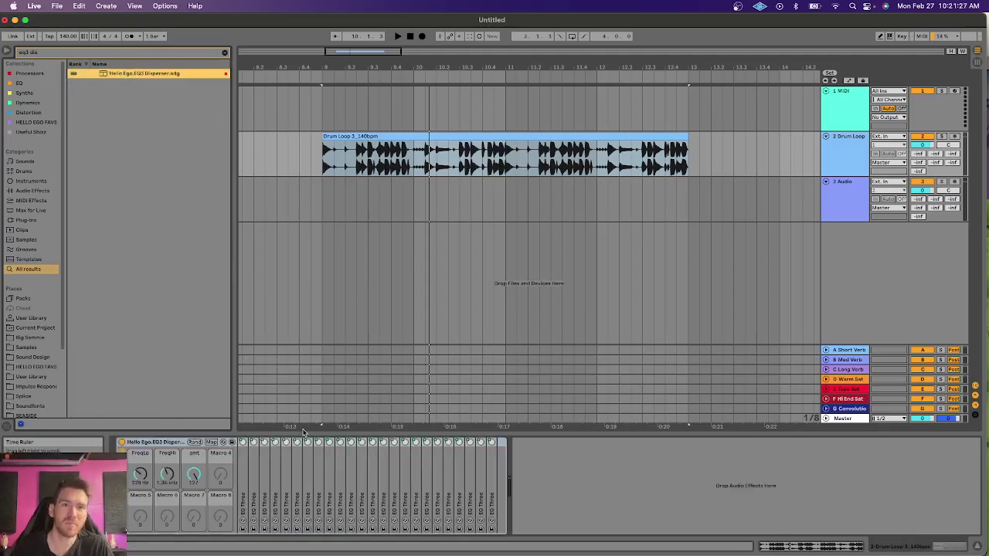
pyautogui.doubleClick(241, 483)
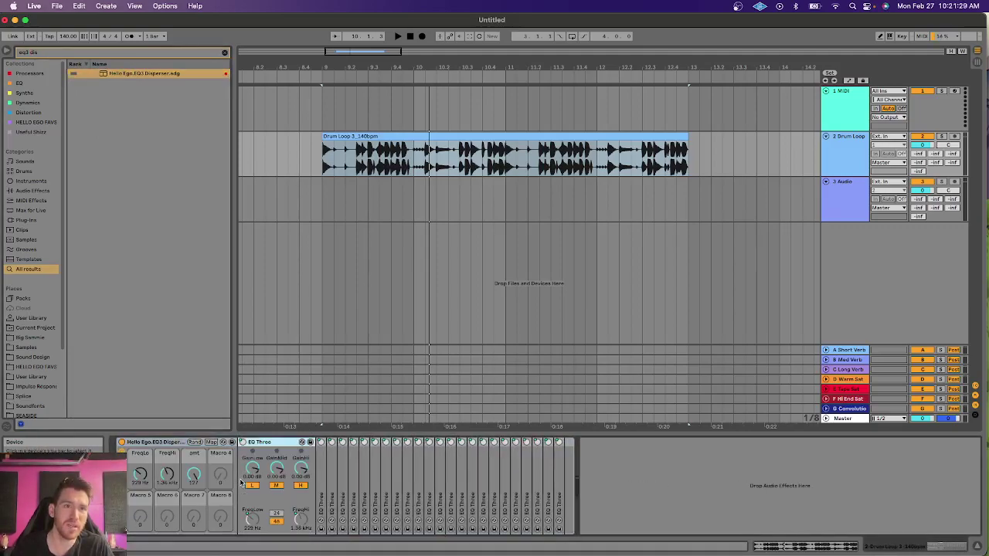
pyautogui.doubleClick(242, 481)
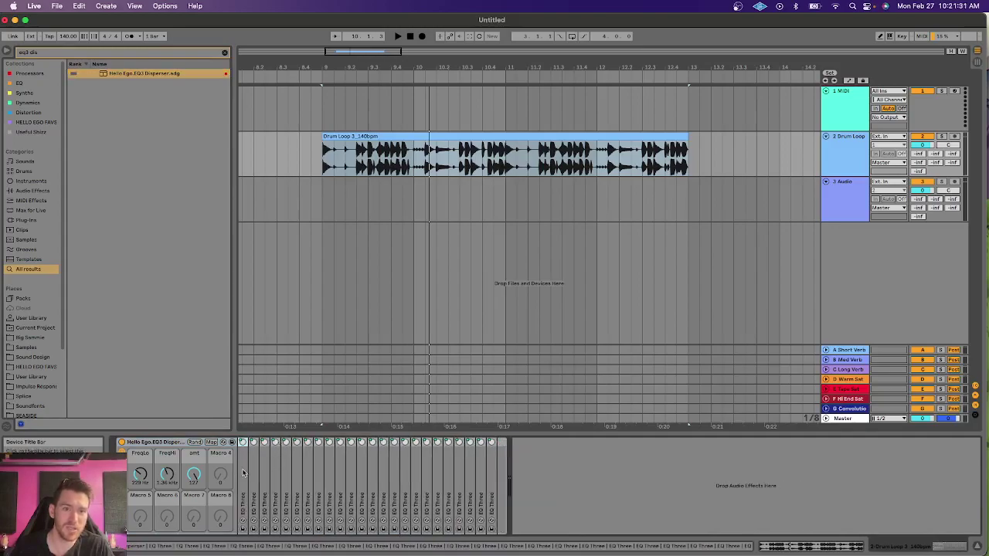
# - Play the drum loop through the rack and adjust its amt macro, down to 33 and back up to 114
pyautogui.press('space')
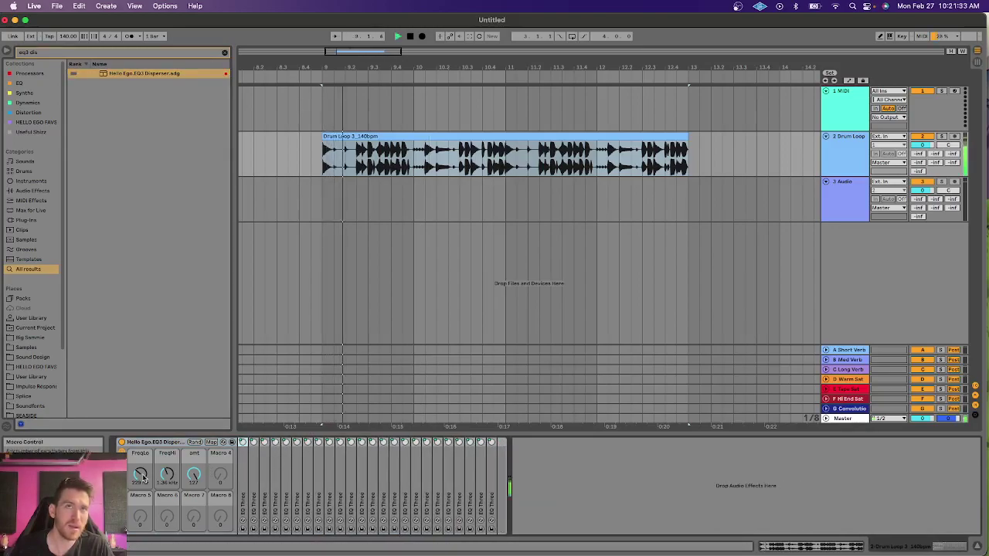
pyautogui.moveTo(194, 479); pyautogui.dragTo(193, 464)
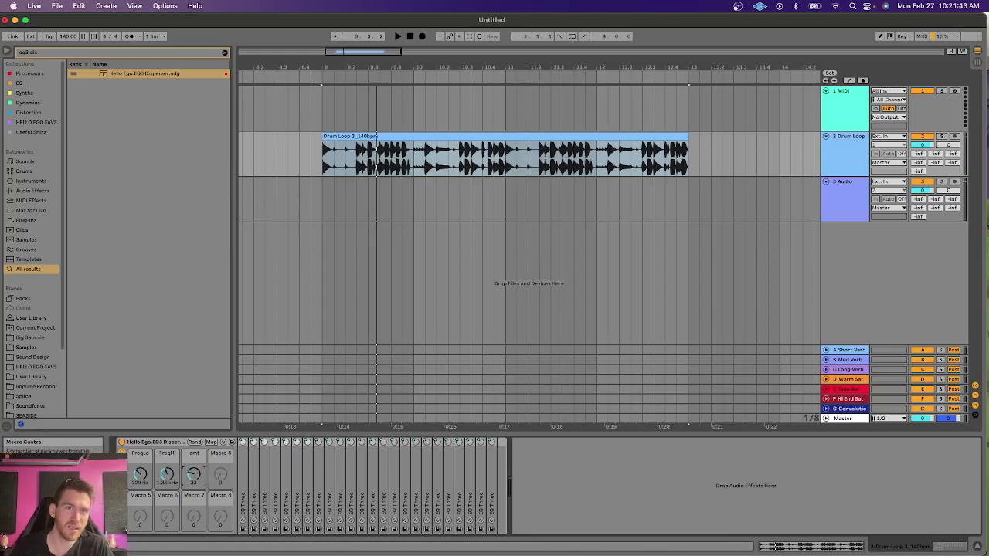
pyautogui.moveTo(193, 473); pyautogui.dragTo(193, 433)
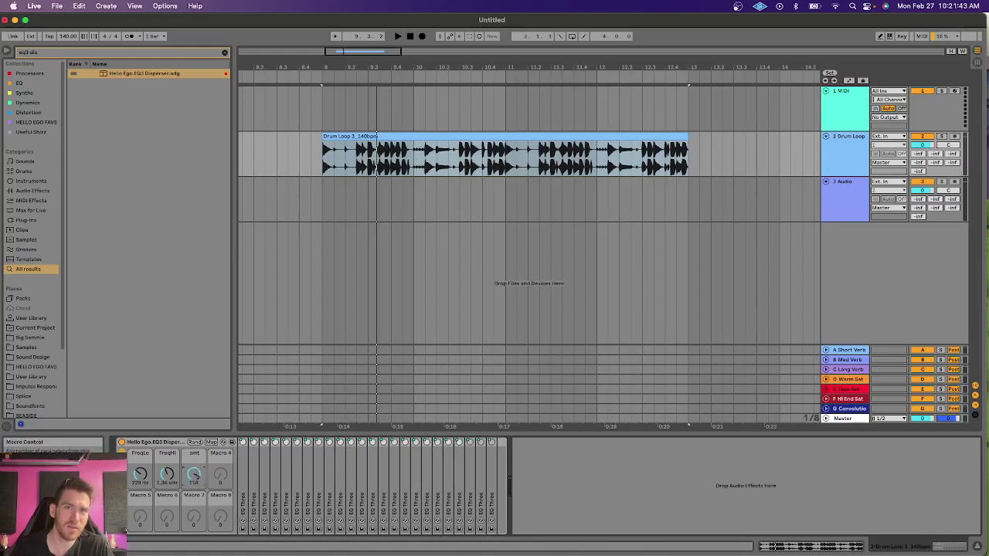
# - Unfold the rack's first EQ Three and play the drum loop while sweeping the FreqHi and FreqLo macros, ending with both just above 400 Hz
pyautogui.doubleClick(241, 472)
pyautogui.moveTo(166, 472); pyautogui.dragTo(166, 456)
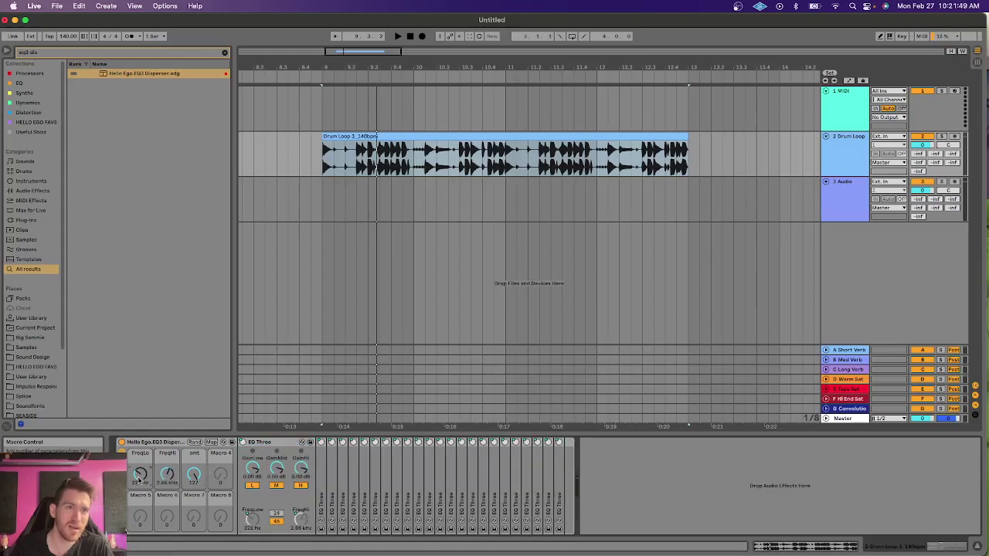
pyautogui.press('space')
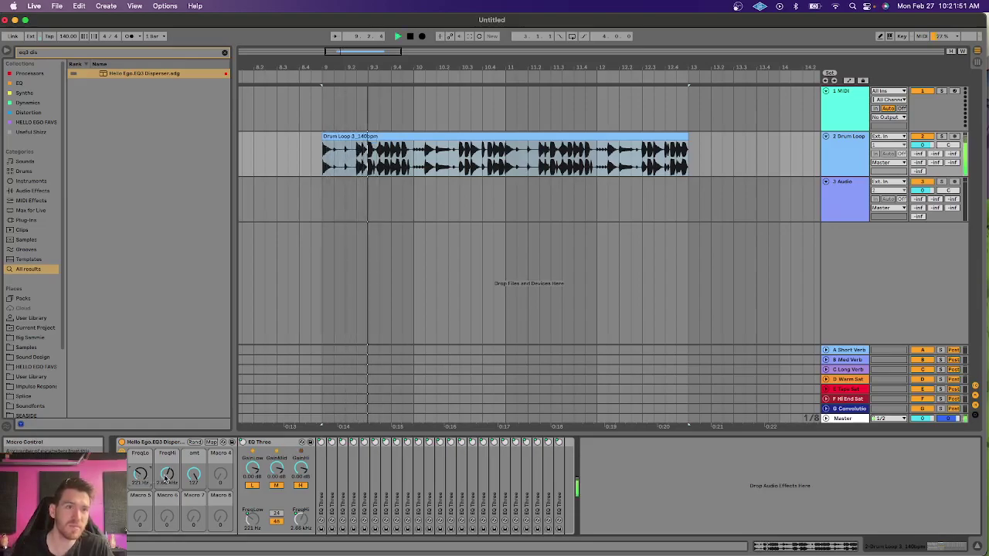
pyautogui.moveTo(166, 477); pyautogui.dragTo(166, 456)
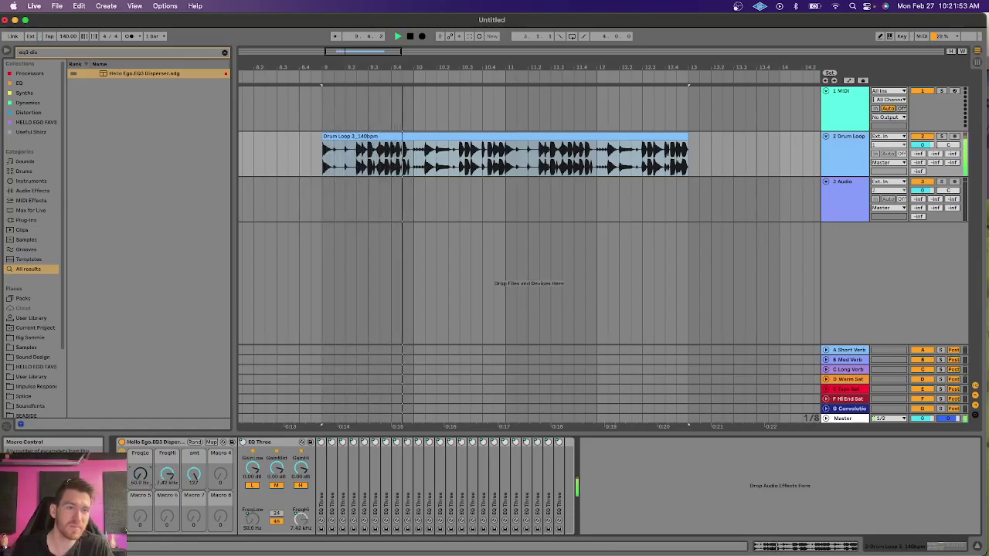
pyautogui.moveTo(167, 474); pyautogui.dragTo(167, 516)
pyautogui.moveTo(139, 474); pyautogui.dragTo(140, 495)
pyautogui.press('space')
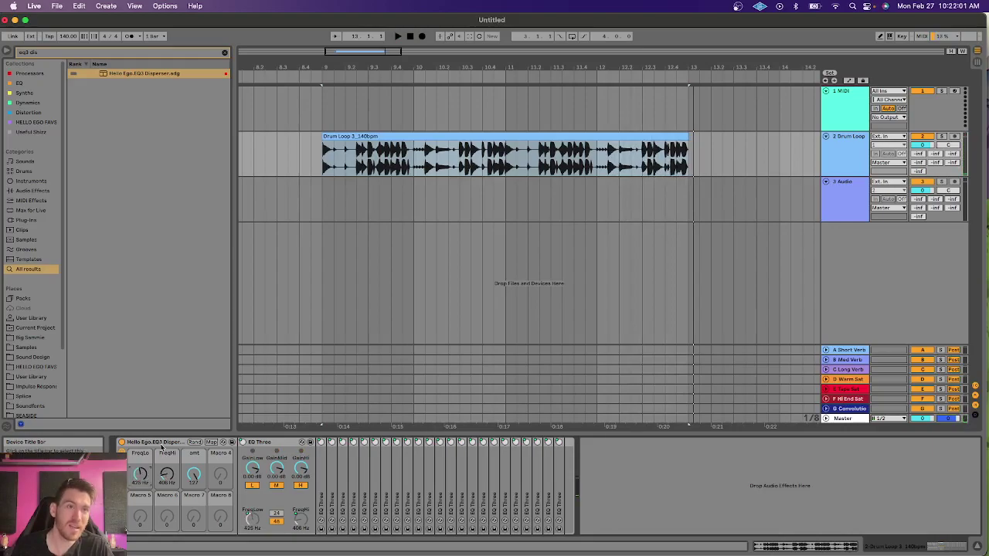
# - Replace the EQ3 Disperser rack with an EQ Three found by searching "eq", and group it into an Audio Effect Rack
pyautogui.click(160, 442)
pyautogui.press('Delete')
pyautogui.press('super+f')
pyautogui.write('eq')
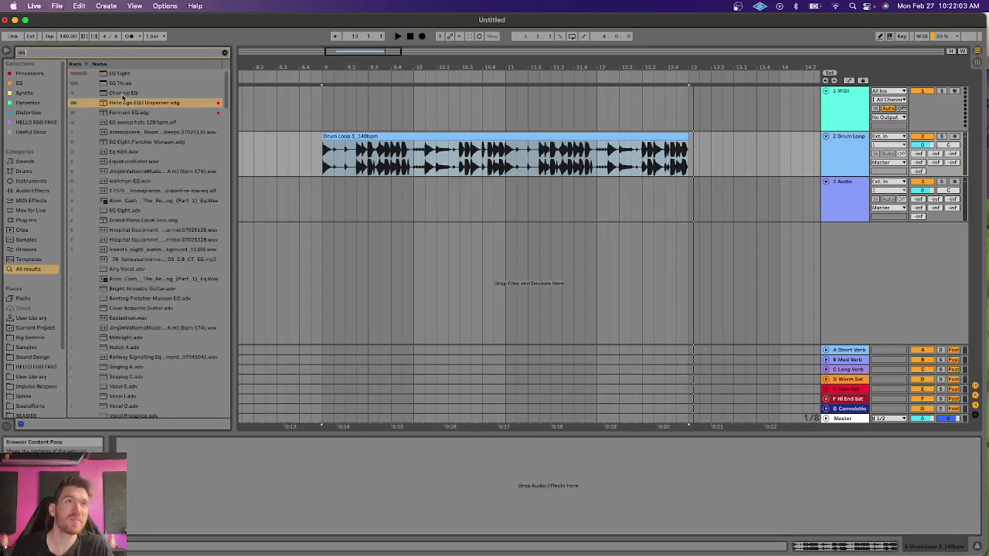
pyautogui.moveTo(120, 83); pyautogui.dragTo(338, 453)
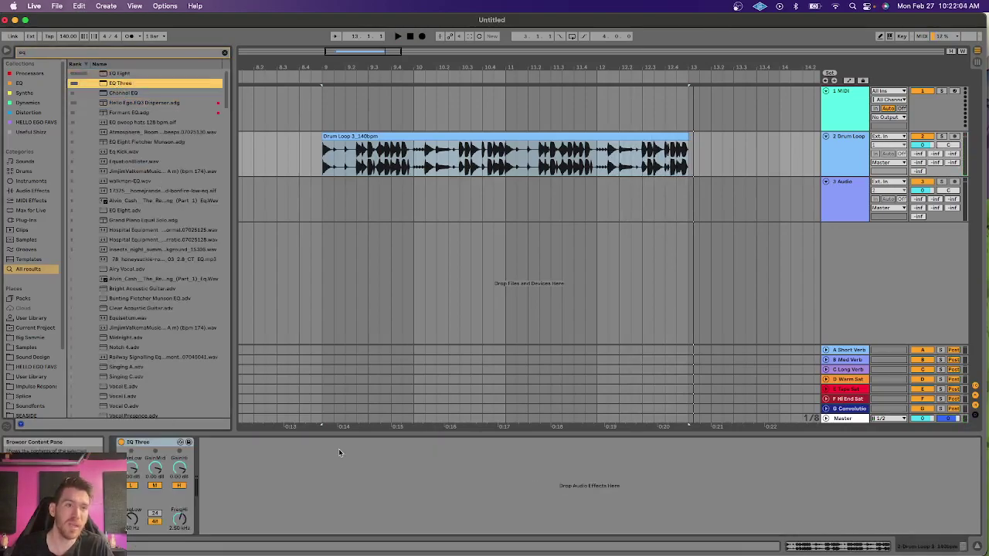
pyautogui.click(163, 442)
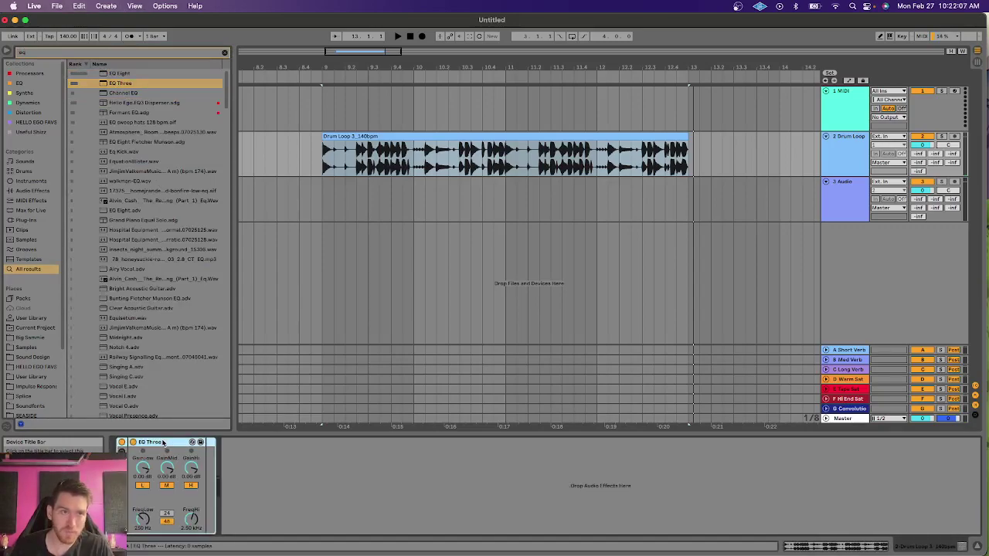
# - Map the EQ Three's FreqLow crossover to Macro 1 and its FreqHi crossover to Macro 2
pyautogui.rightClick(142, 520)
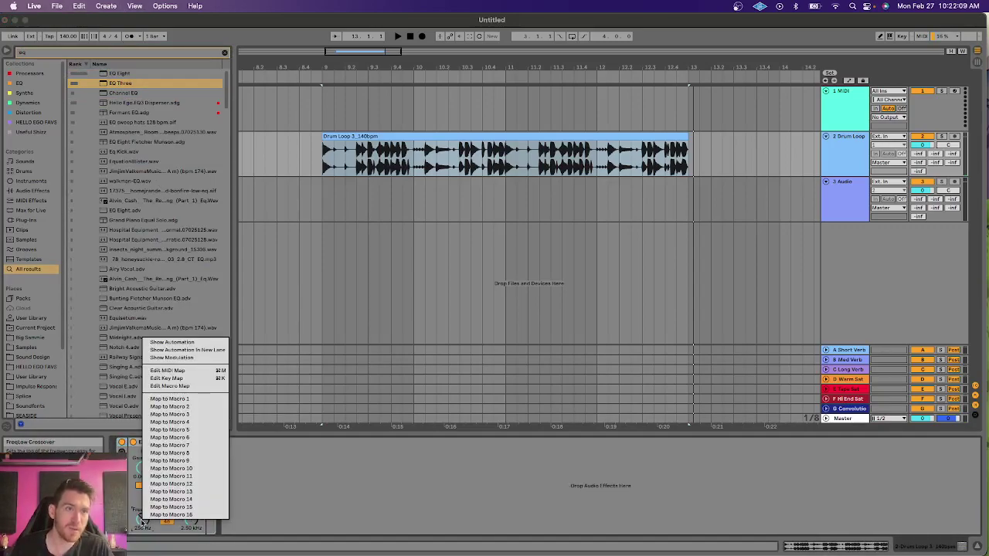
pyautogui.click(178, 401)
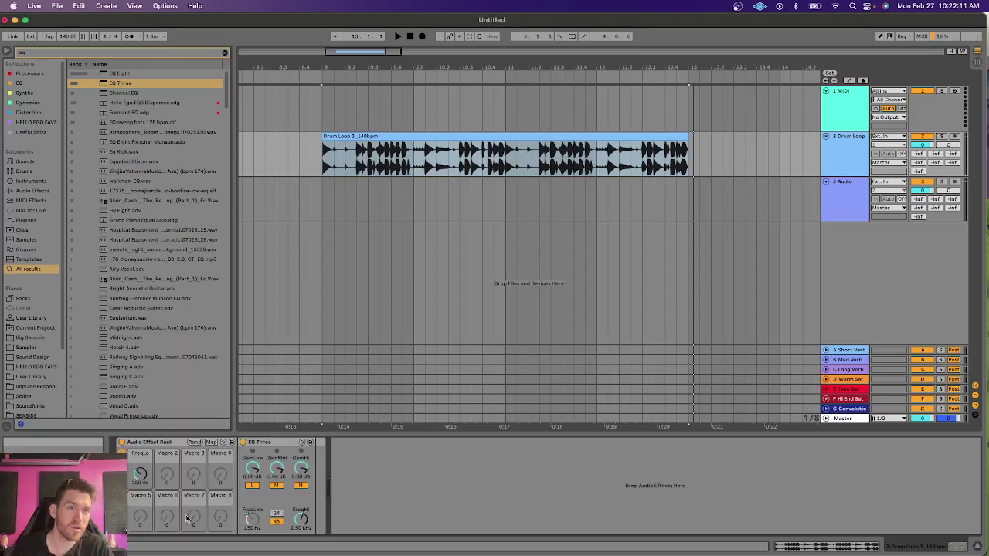
pyautogui.rightClick(307, 521)
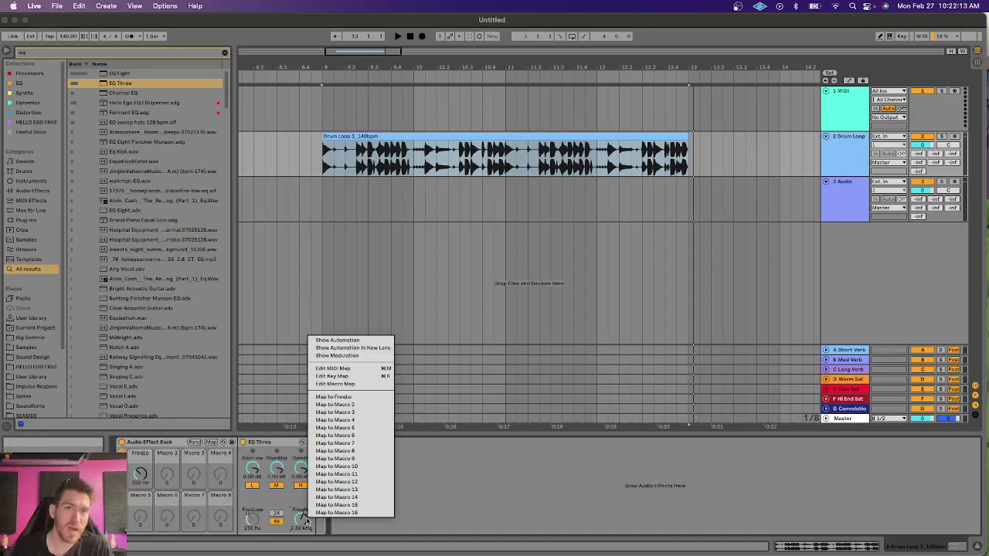
pyautogui.click(350, 404)
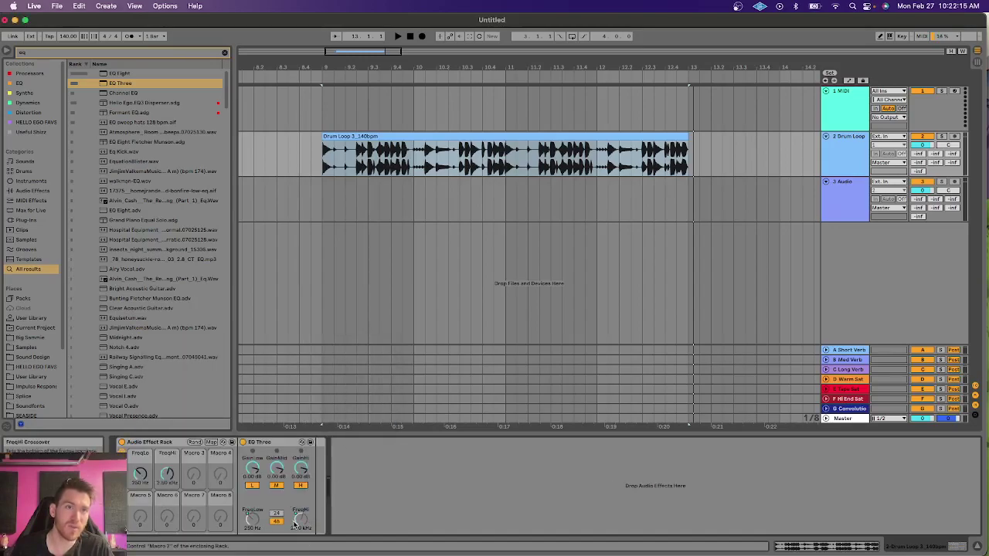
# - Map the EQ Three's Device On switch to Macro 3 and its 24/48 dB filter switch to Macro 4, setting that Slope macro to 127
pyautogui.rightClick(242, 443)
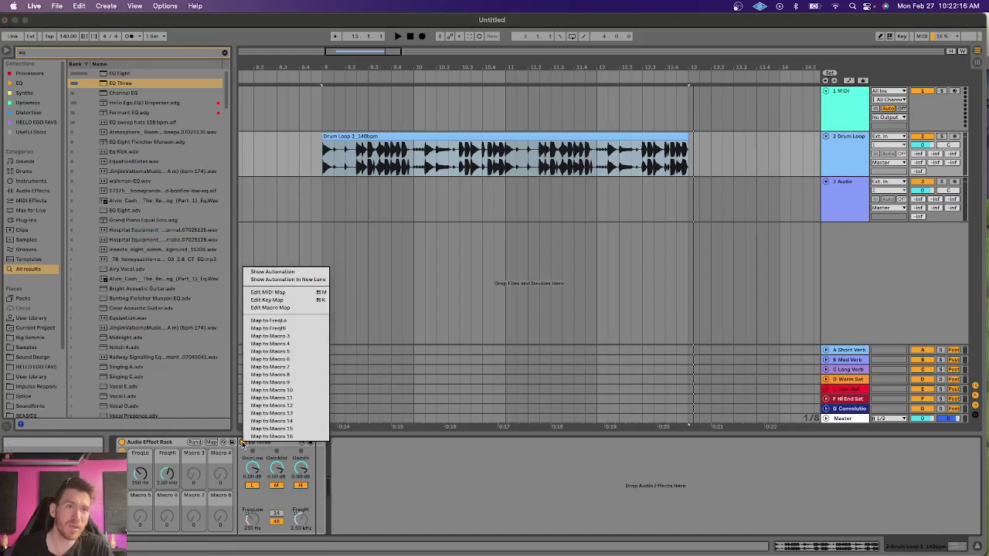
pyautogui.click(284, 338)
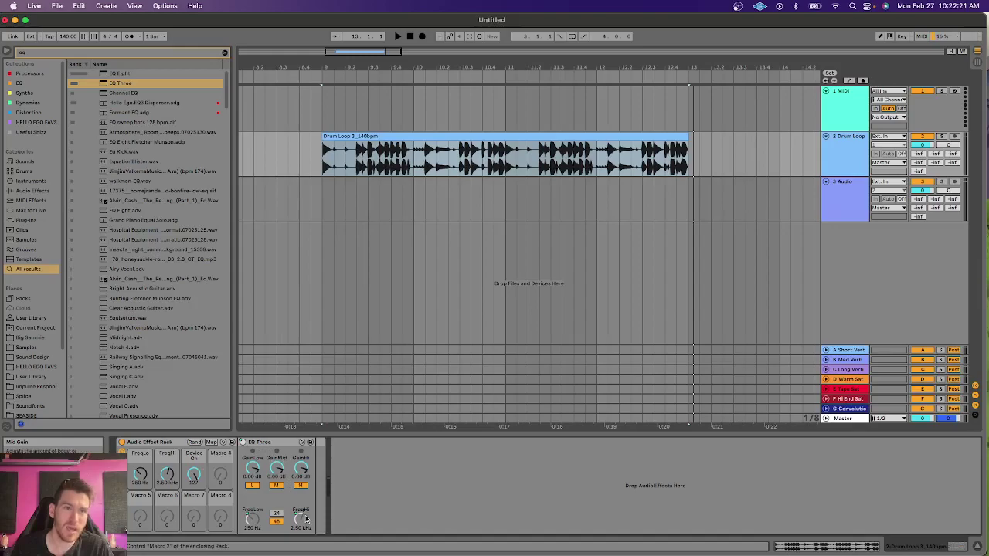
pyautogui.rightClick(280, 515)
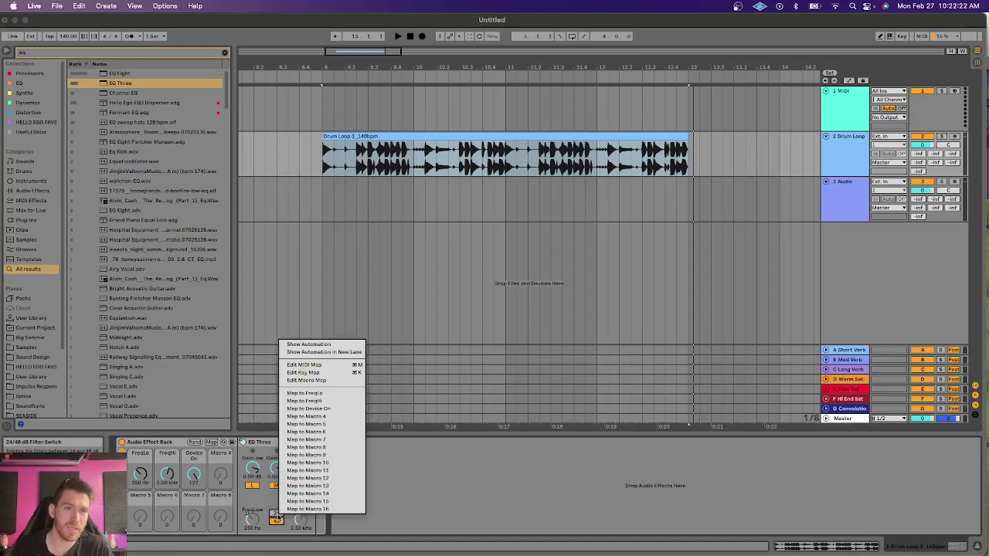
pyautogui.click(317, 416)
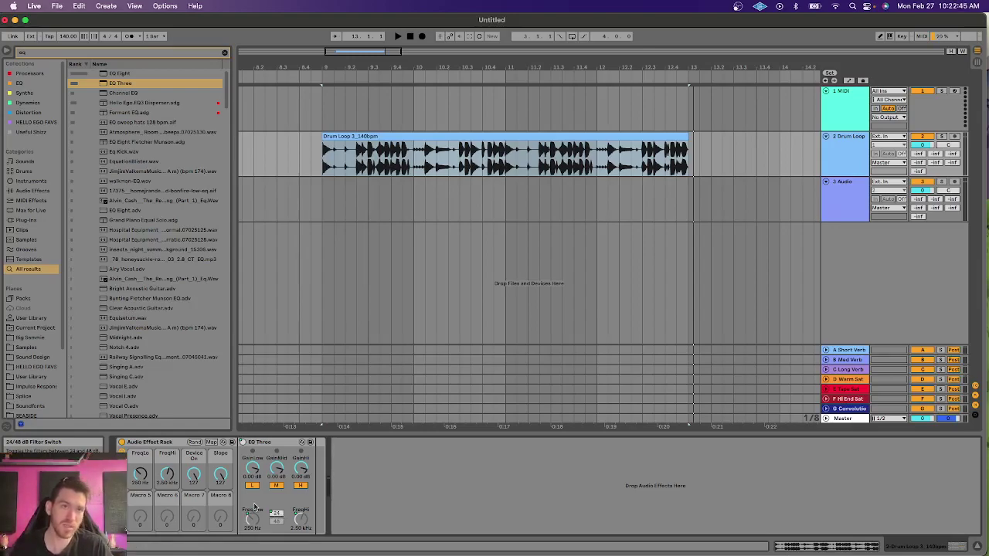
pyautogui.moveTo(220, 473); pyautogui.dragTo(221, 456)
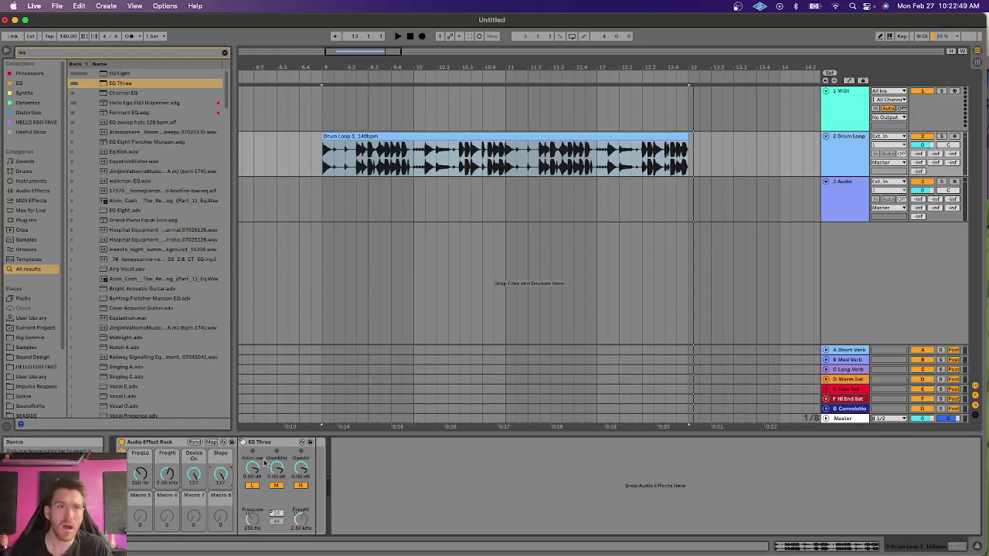
# - Duplicate the mapped EQ Three inside the rack, first singly and then in groups of four, to make a chain of 24 devices
pyautogui.click(280, 446)
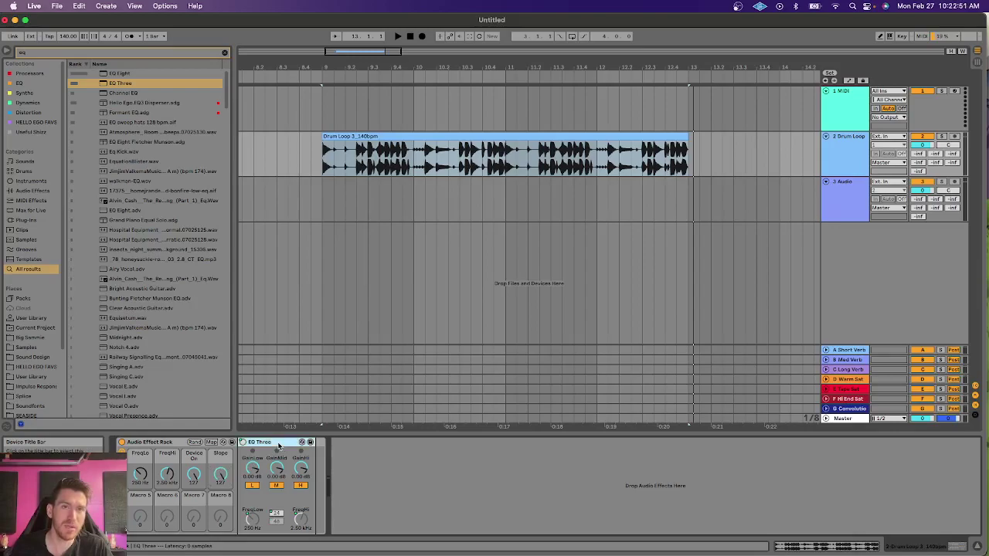
pyautogui.press('super+d')
pyautogui.press('super+d')
pyautogui.press('super+d')
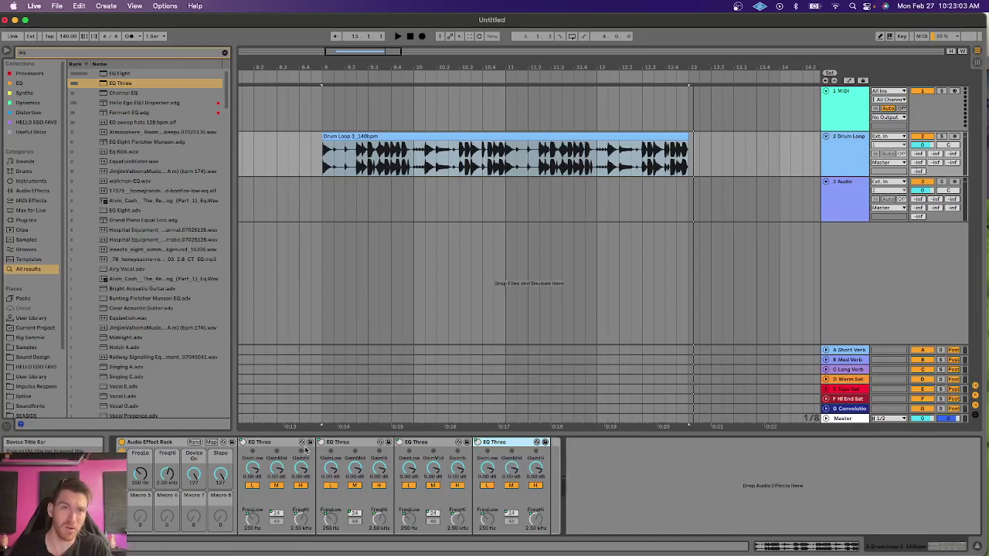
pyautogui.keyDown('shift'); pyautogui.click(275, 446); pyautogui.keyUp('shift')
pyautogui.press('super+d')
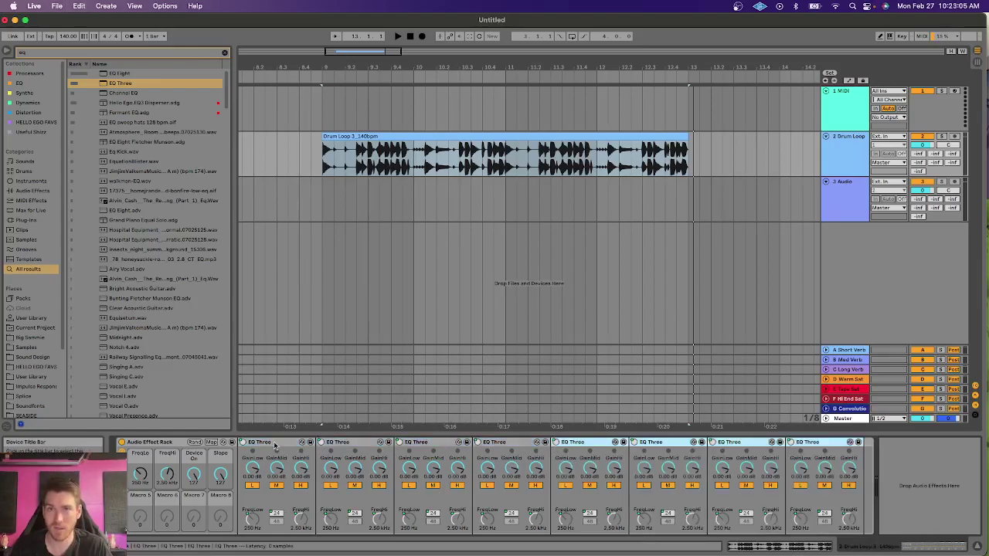
pyautogui.press('super+d')
pyautogui.press('super+d')
pyautogui.press('super+d')
pyautogui.press('super+d')
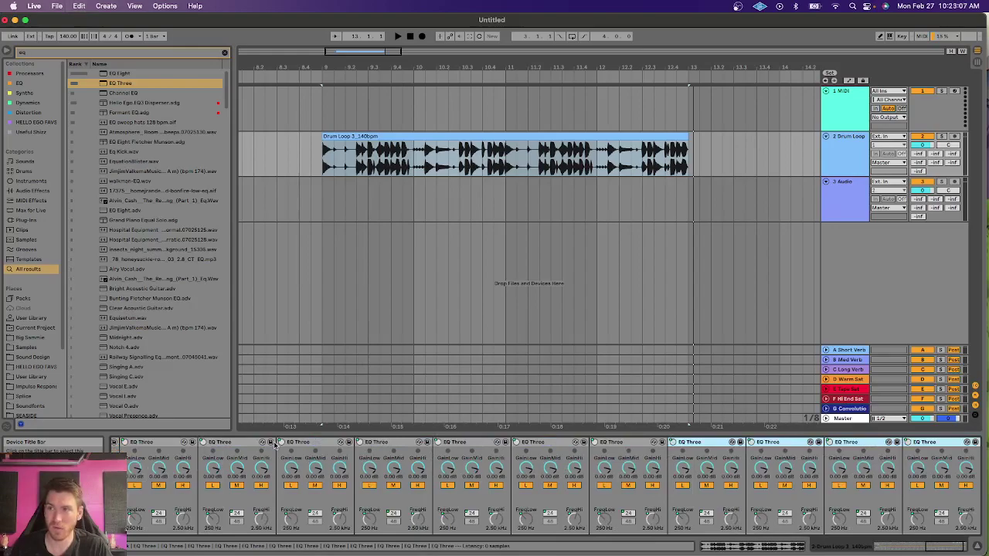
# - Fold every EQ Three in the rack except the last one, starting from the beginning of the chain
pyautogui.hscroll(-2, 348, 448)
pyautogui.hscroll(-2, 349, 448)
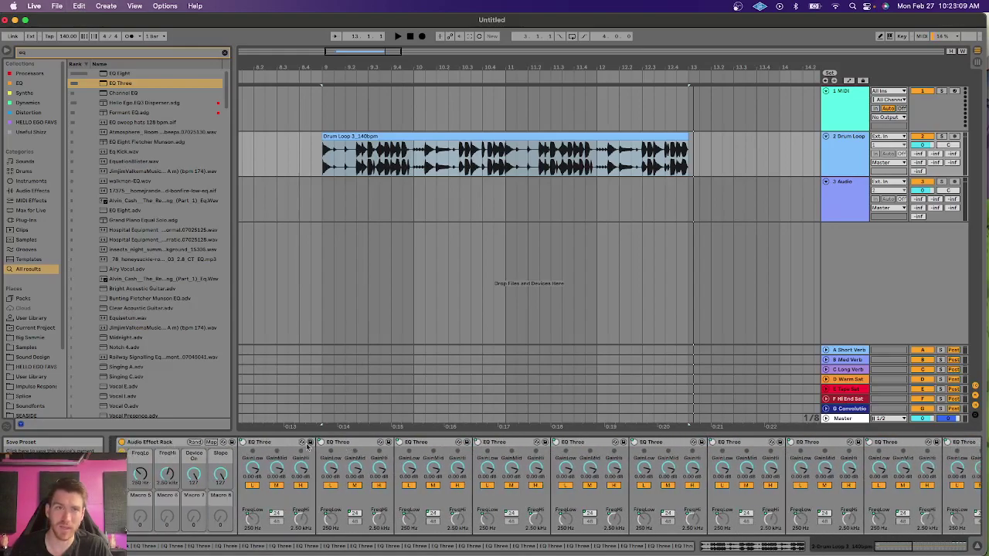
pyautogui.doubleClick(308, 446)
pyautogui.doubleClick(309, 445)
pyautogui.doubleClick(311, 445)
pyautogui.doubleClick(313, 444)
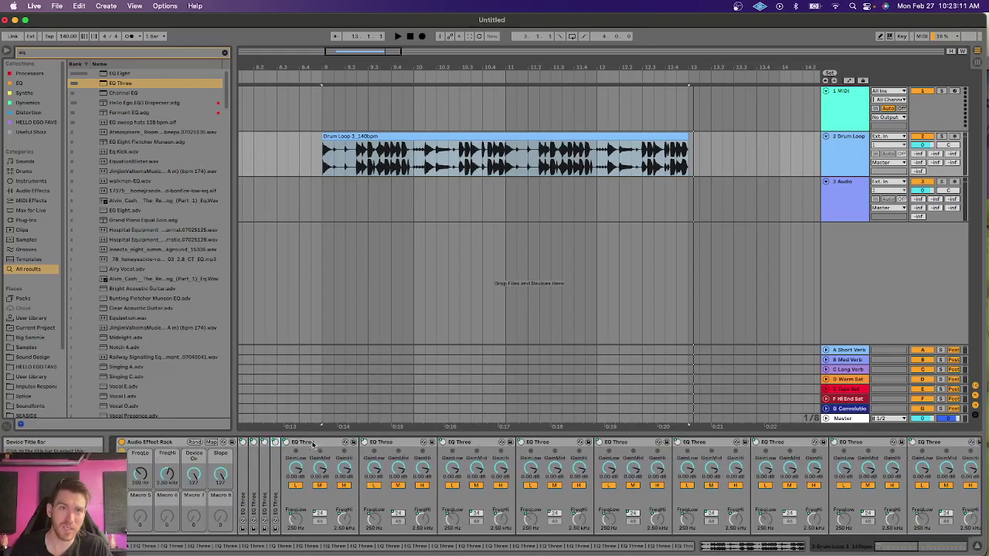
pyautogui.doubleClick(321, 445)
pyautogui.doubleClick(336, 444)
pyautogui.doubleClick(349, 444)
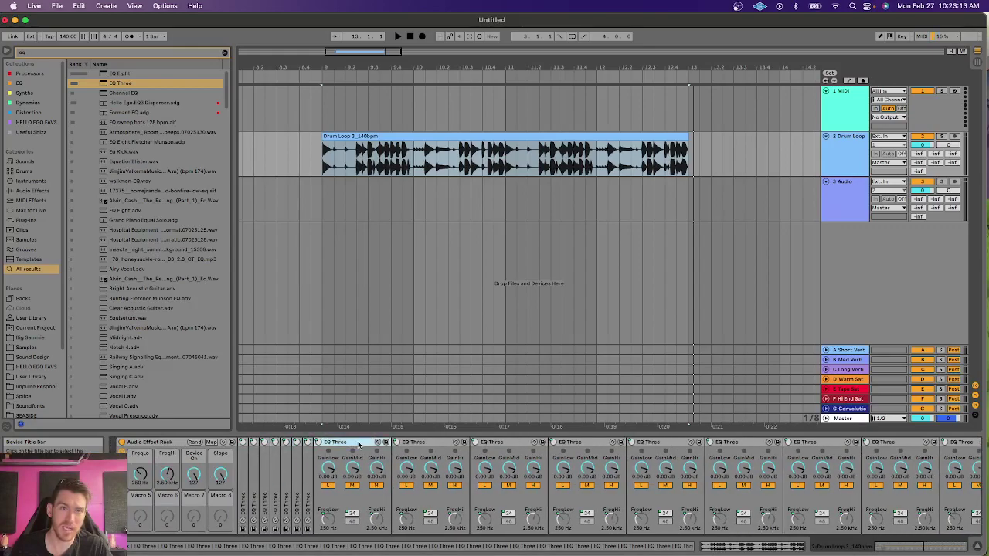
pyautogui.doubleClick(358, 444)
pyautogui.doubleClick(363, 445)
pyautogui.doubleClick(368, 445)
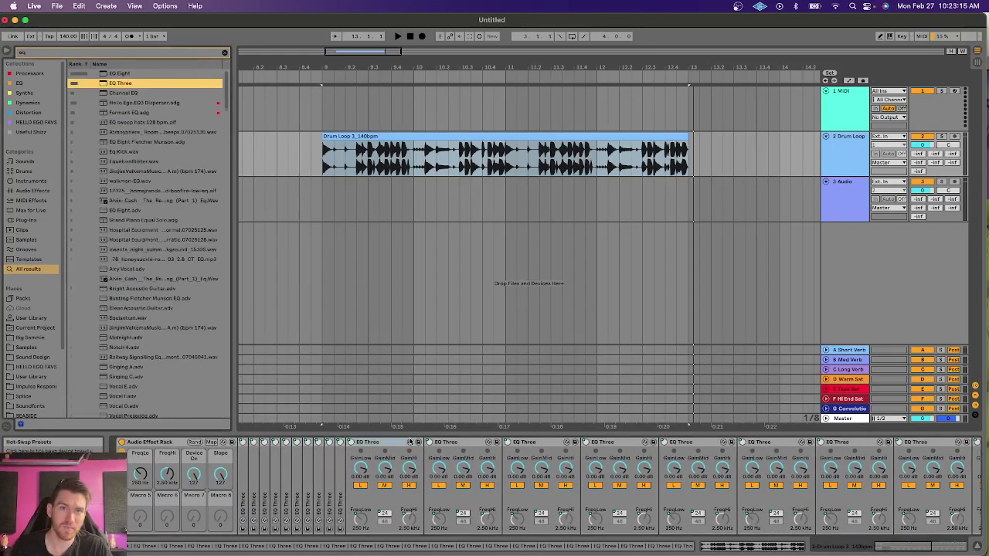
pyautogui.doubleClick(397, 444)
pyautogui.doubleClick(404, 444)
pyautogui.doubleClick(415, 444)
pyautogui.doubleClick(425, 444)
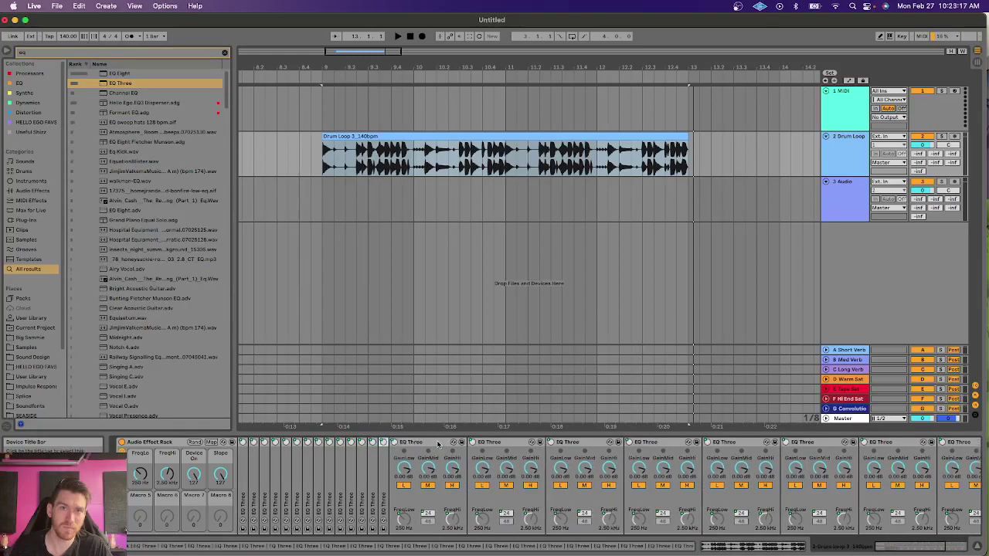
pyautogui.doubleClick(437, 445)
pyautogui.doubleClick(448, 444)
pyautogui.doubleClick(459, 444)
pyautogui.doubleClick(470, 443)
pyautogui.doubleClick(480, 443)
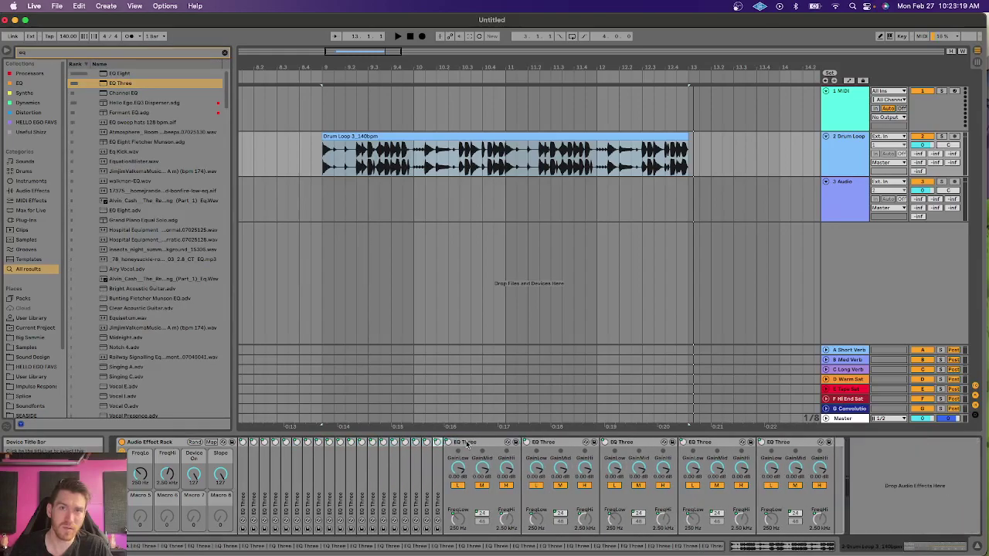
pyautogui.doubleClick(489, 442)
pyautogui.doubleClick(497, 442)
pyautogui.doubleClick(505, 442)
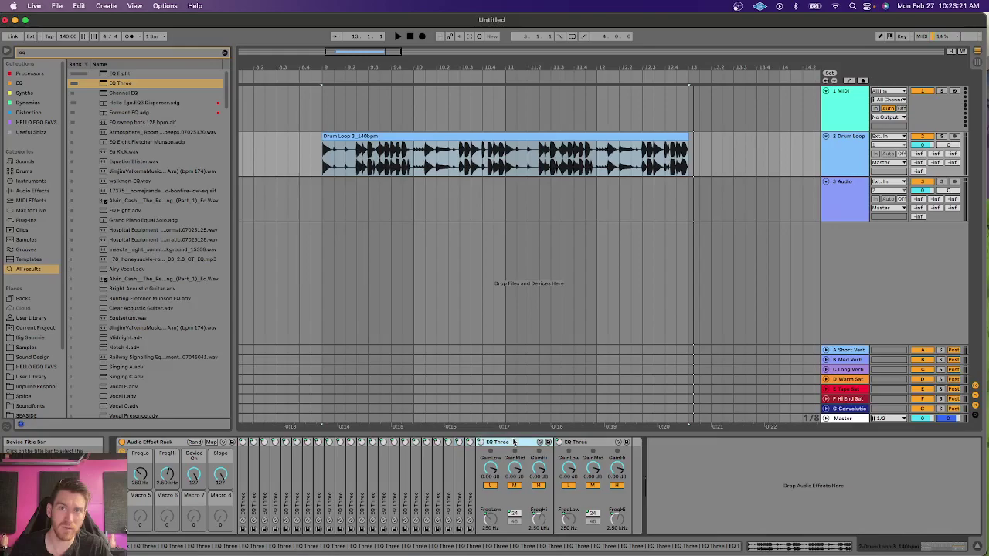
pyautogui.doubleClick(514, 442)
# - Play the drum loop through the new rack while sweeping the FreqLo macro and lowering the Slope macro to 0
pyautogui.press('space')
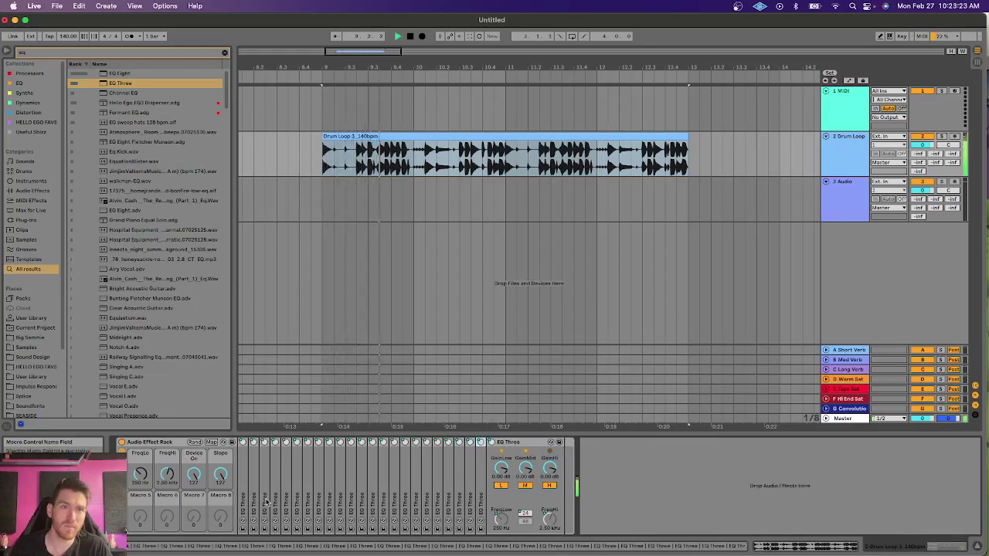
pyautogui.moveTo(140, 474)
pyautogui.mouseDown()
pyautogui.moveTo(139, 448)
pyautogui.moveTo(140, 474)
pyautogui.mouseUp()
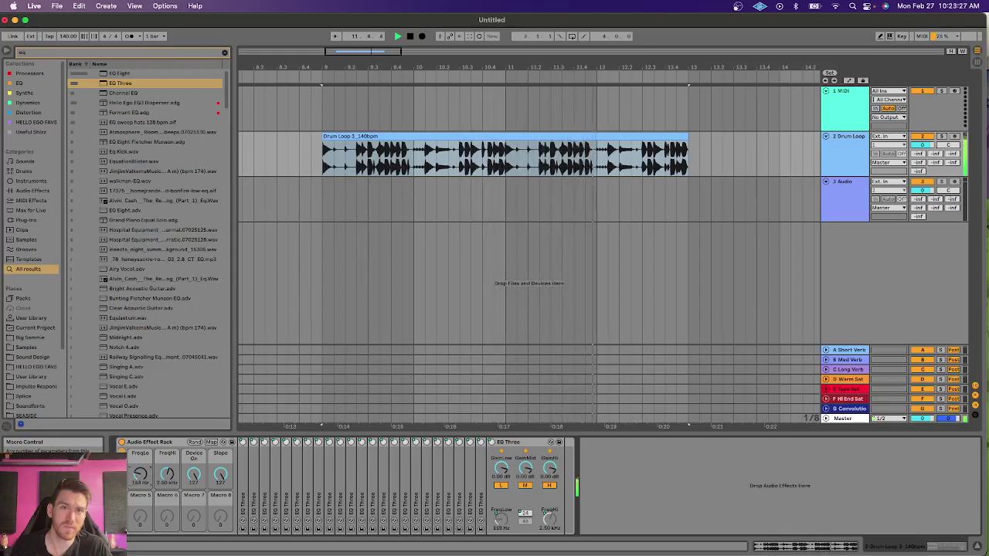
pyautogui.moveTo(219, 477); pyautogui.dragTo(219, 533)
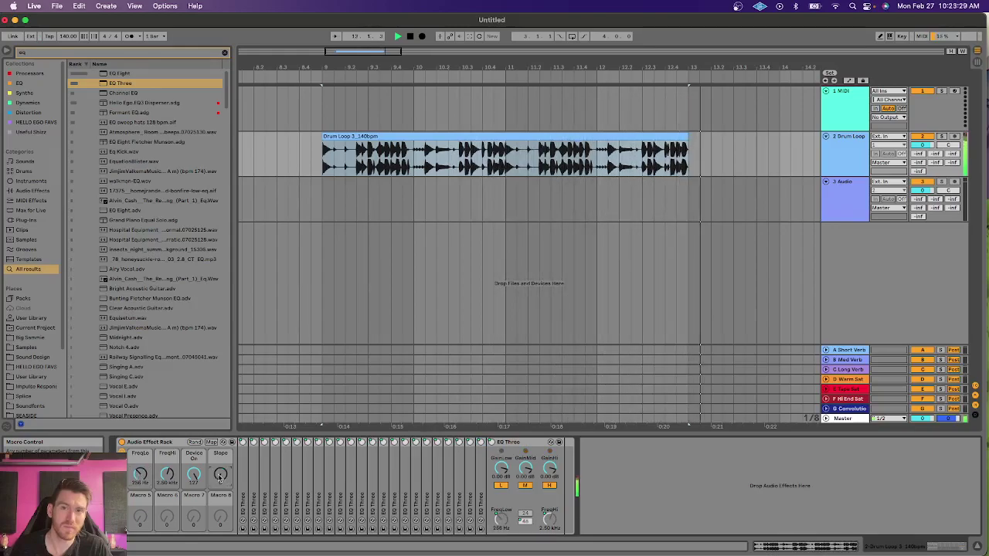
pyautogui.press('space')
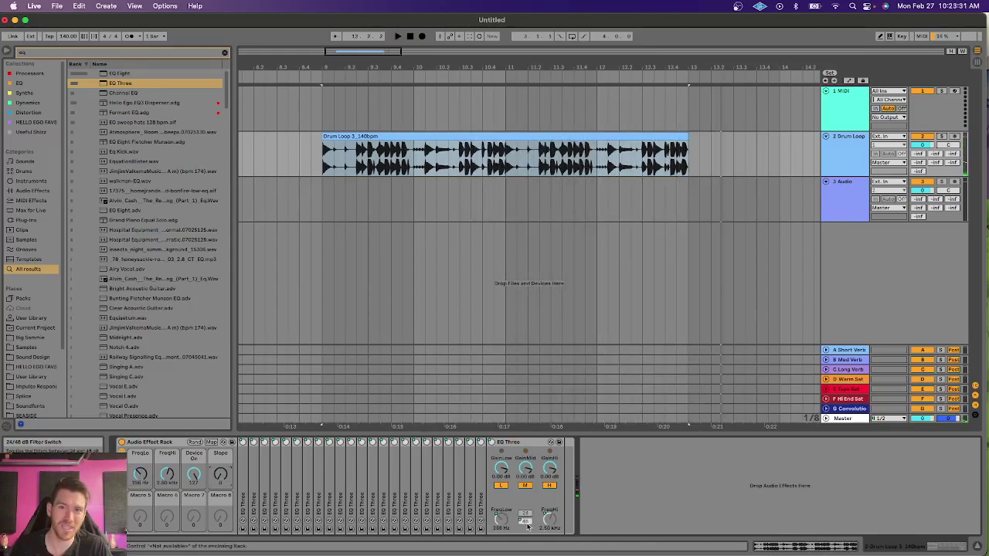
# - Replay the drum loop while bringing the FreqLo macro to about 440 Hz and the FreqHi macro to about 436 Hz
pyautogui.press('space')
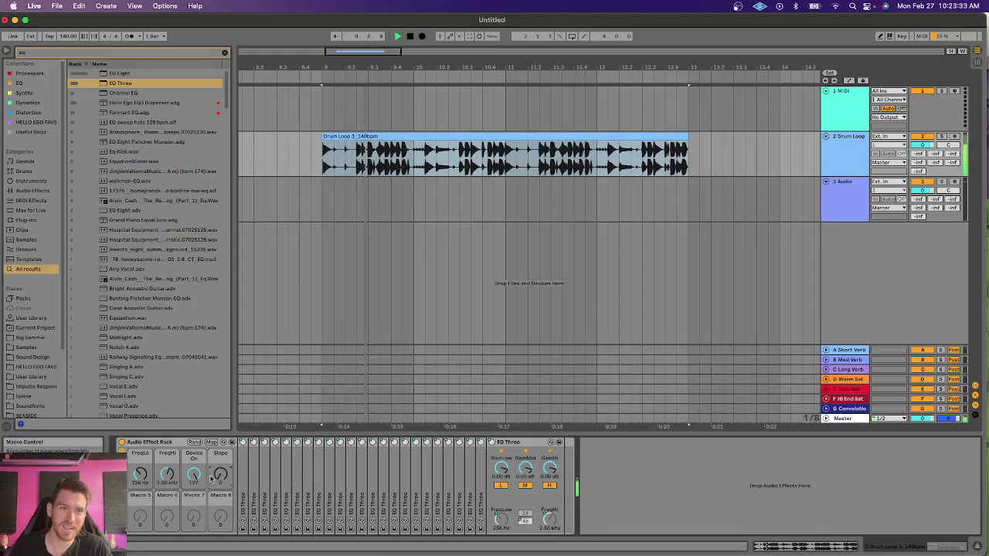
pyautogui.moveTo(167, 474); pyautogui.dragTo(139, 474)
pyautogui.press('space')
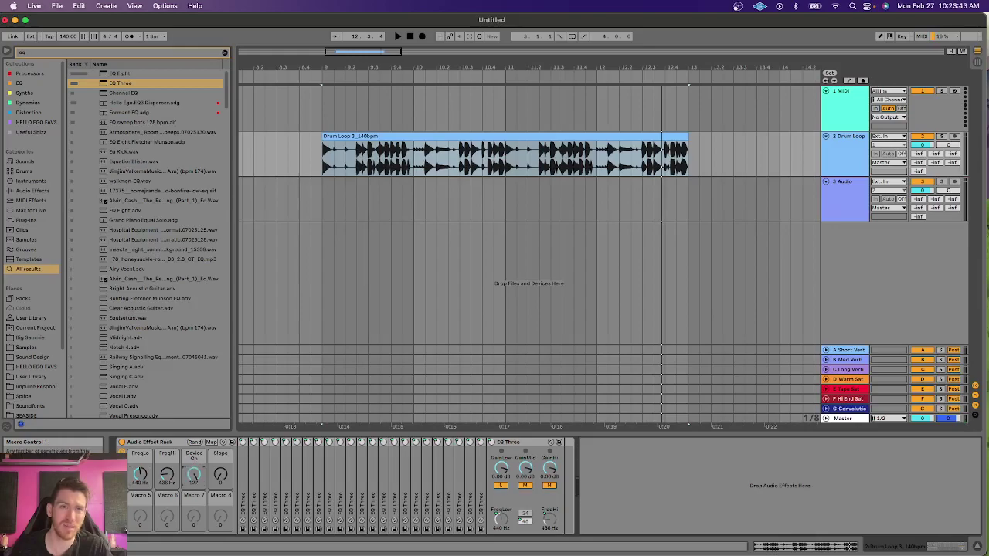
# - In the rack's macro mappings, set the minimums of the first three Device On mappings to 120, 110 and 100
pyautogui.click(211, 442)
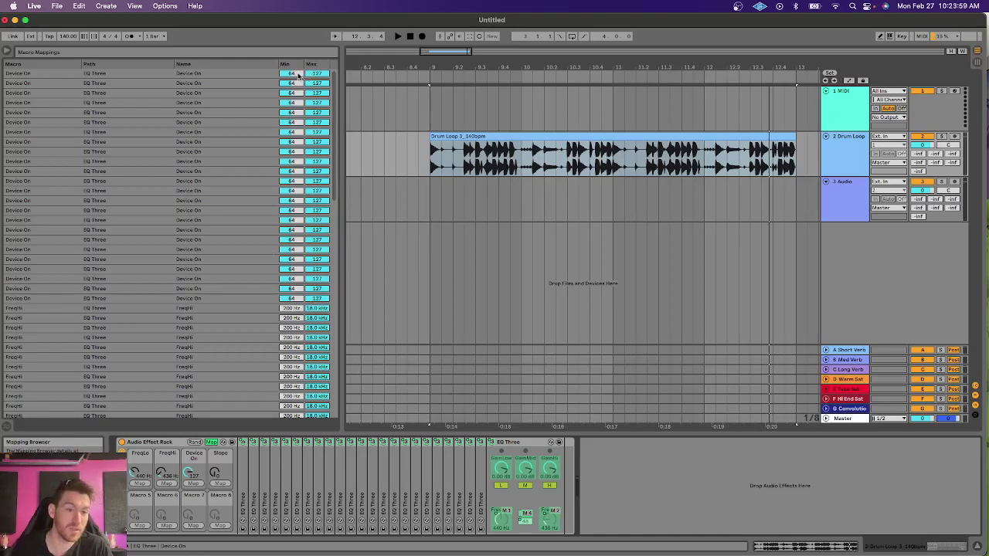
pyautogui.click(298, 74)
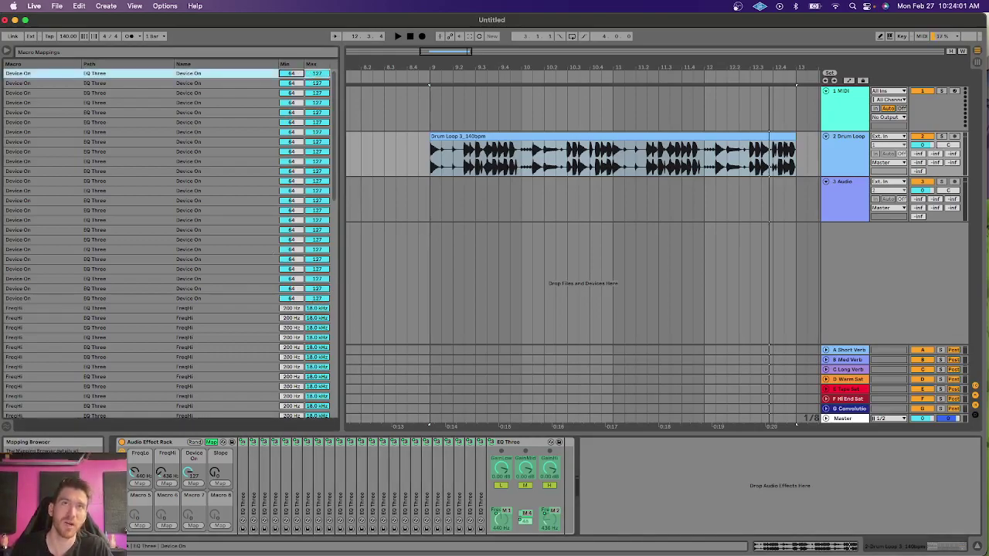
pyautogui.click(298, 83)
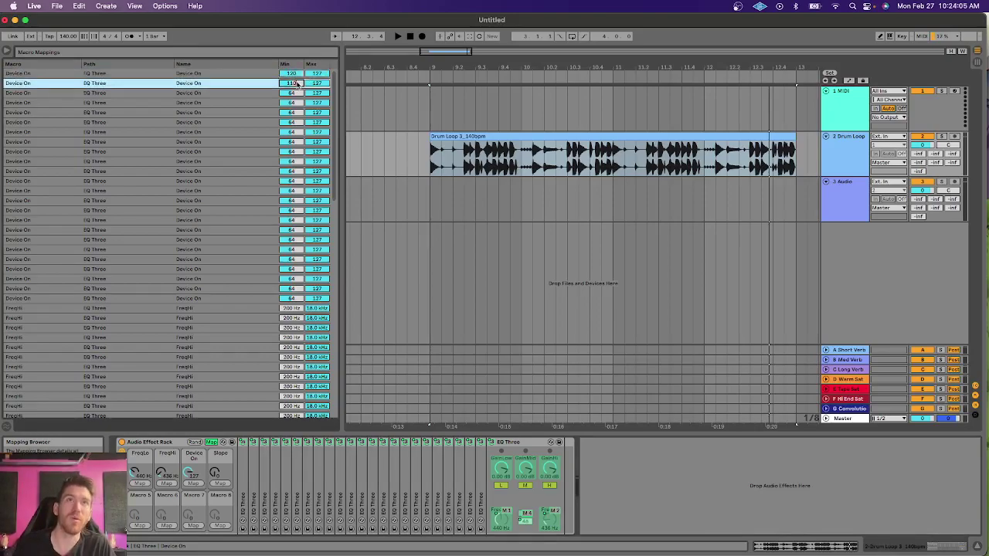
pyautogui.click(299, 94)
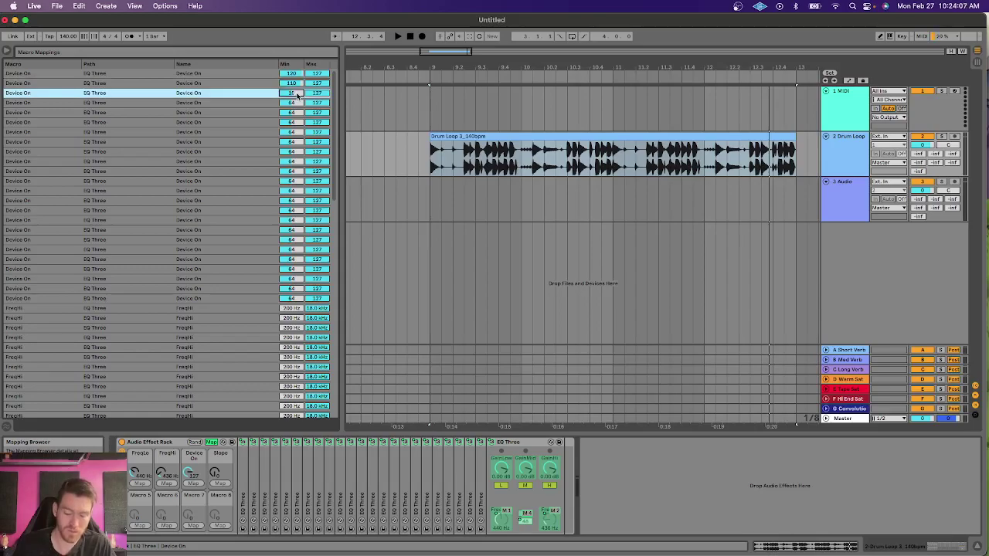
pyautogui.write('100')
# - Set the remaining Device On minimums in descending fives from 95 to 15, ending with 12, 8, 4 and 0, and leave mapping mode
pyautogui.click(298, 103)
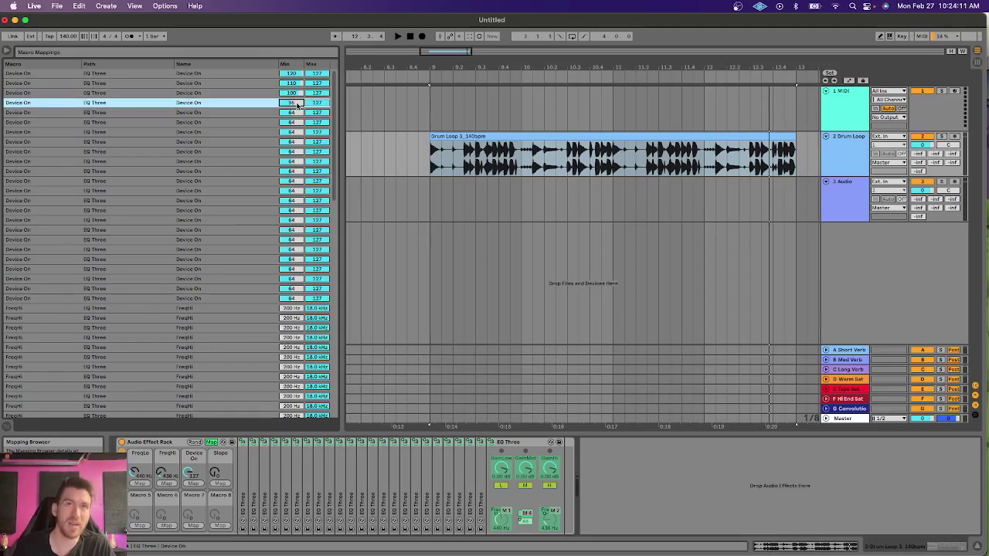
pyautogui.click(296, 113)
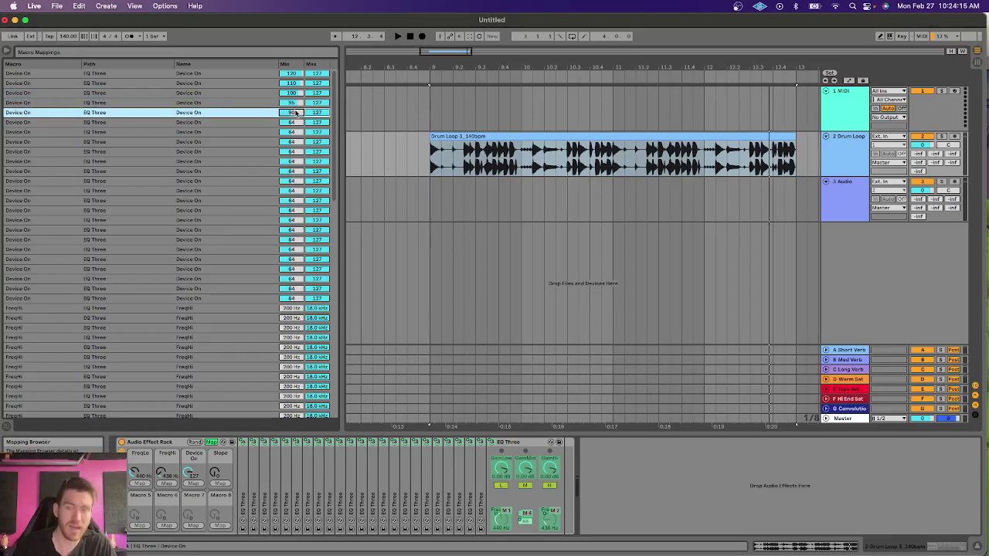
pyautogui.click(296, 122)
pyautogui.write('85')
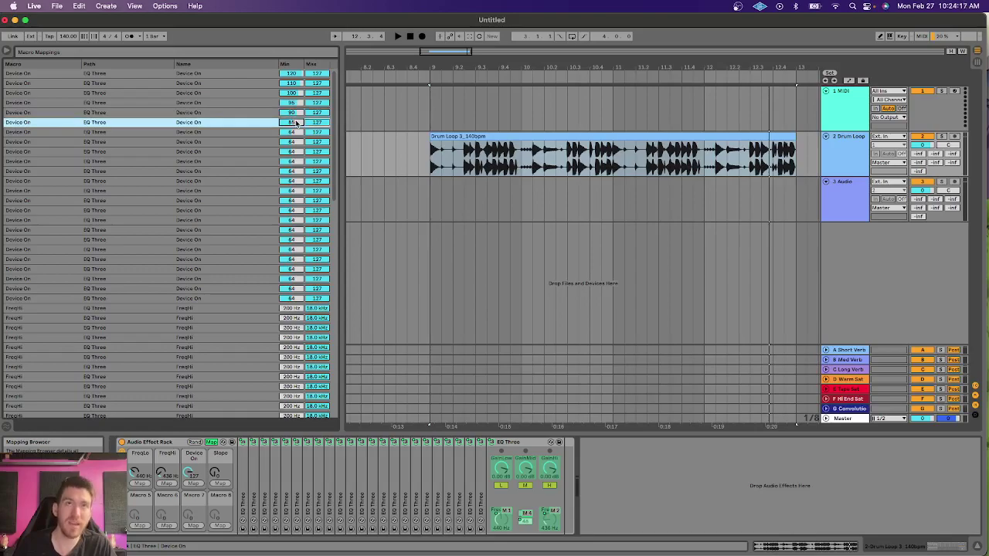
pyautogui.click(296, 133)
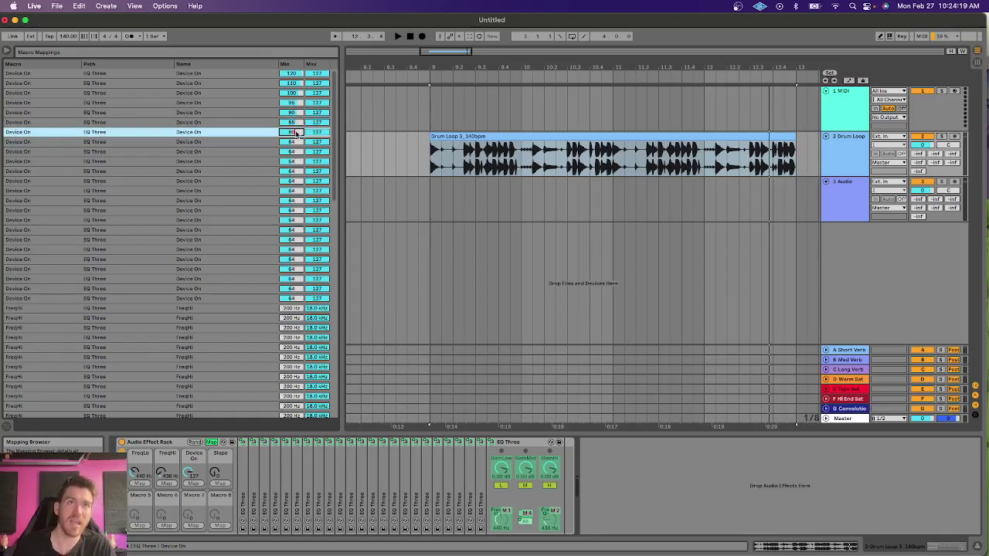
pyautogui.write('80')
pyautogui.press('Return')
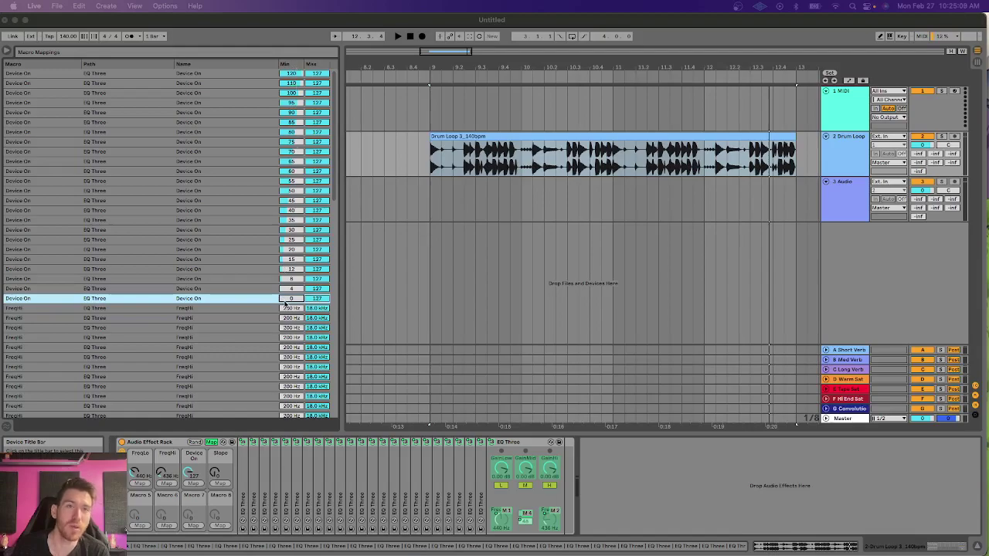
pyautogui.click(214, 446)
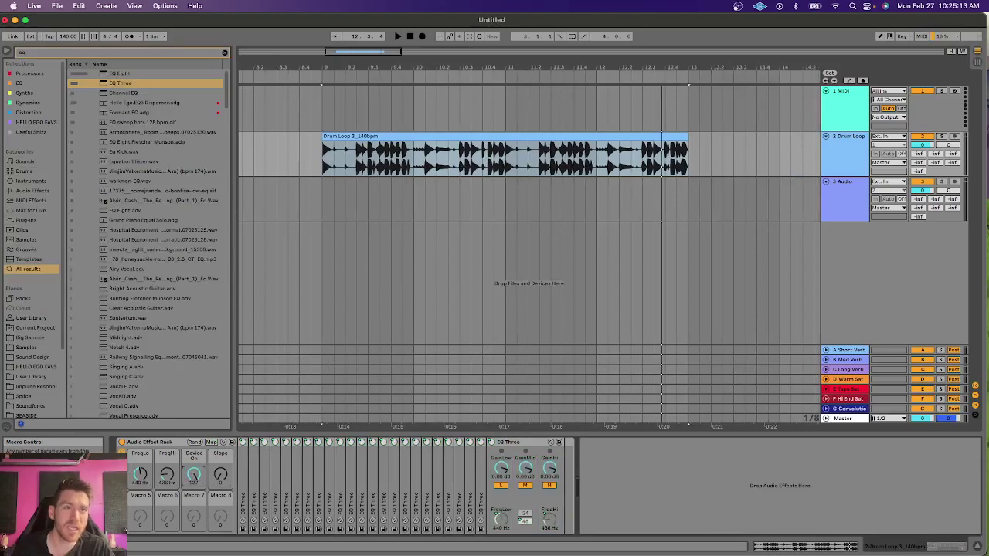
# - Play the drum loop while lowering the Device On macro to about 44
pyautogui.moveTo(193, 474); pyautogui.dragTo(193, 499)
pyautogui.press('space')
pyautogui.press('space')
# - Rename the Device On macro to Amount, with a capital A
pyautogui.click(195, 462)
pyautogui.press('super+r')
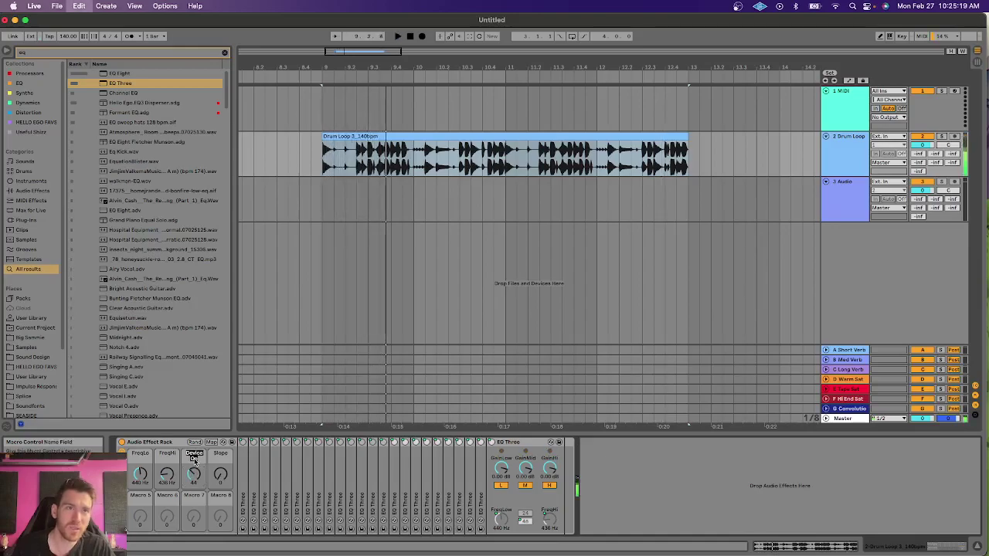
pyautogui.write('amount')
pyautogui.press('Return')
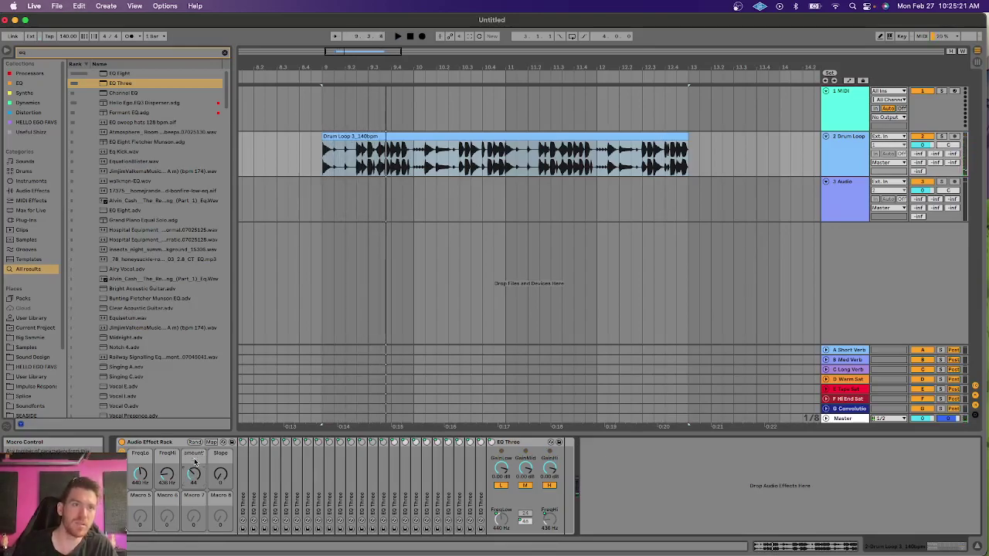
pyautogui.press('super+r')
pyautogui.write('Amount')
pyautogui.press('Return')
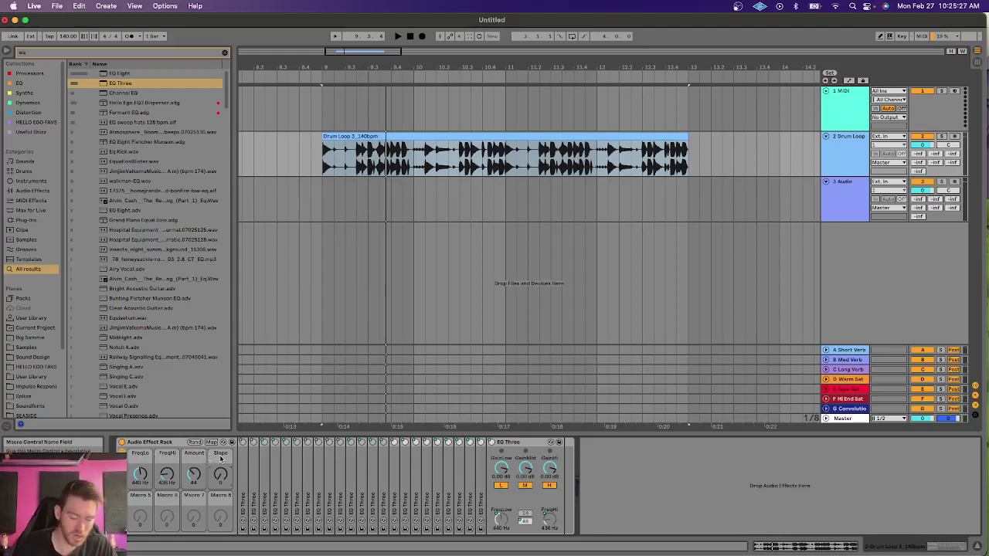
# - Rename the Slope macro to 24/db48 db
pyautogui.press('super+r')
pyautogui.write('24/')
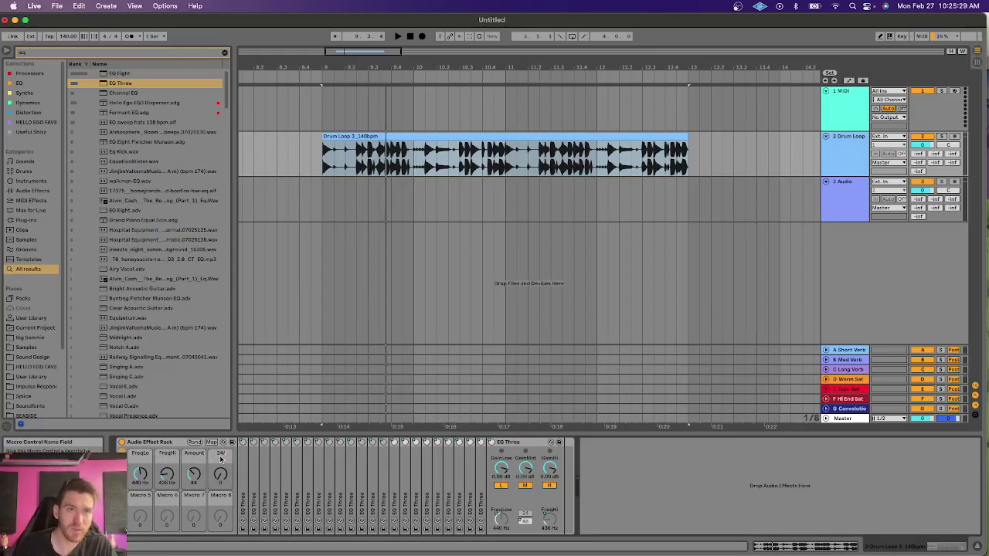
pyautogui.write('db48')
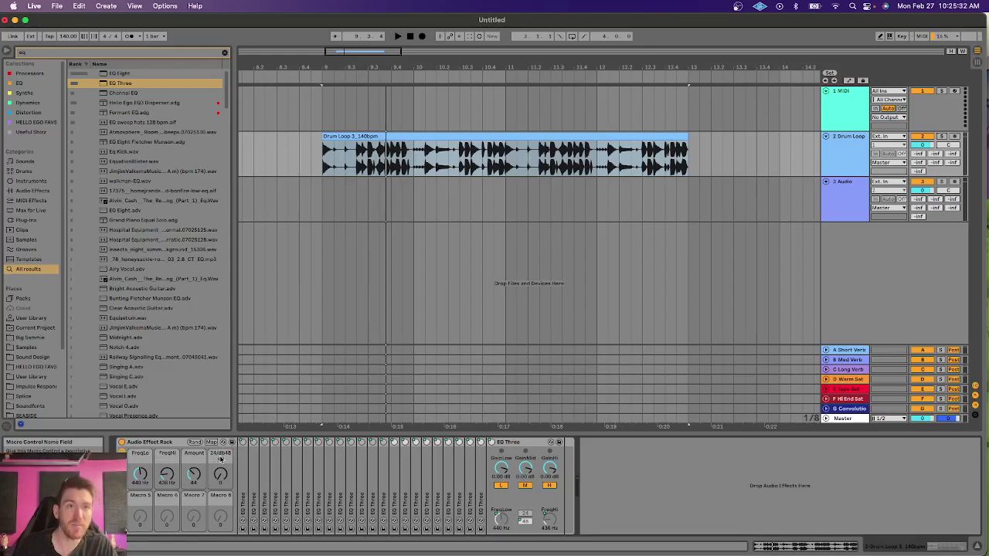
pyautogui.press('Return')
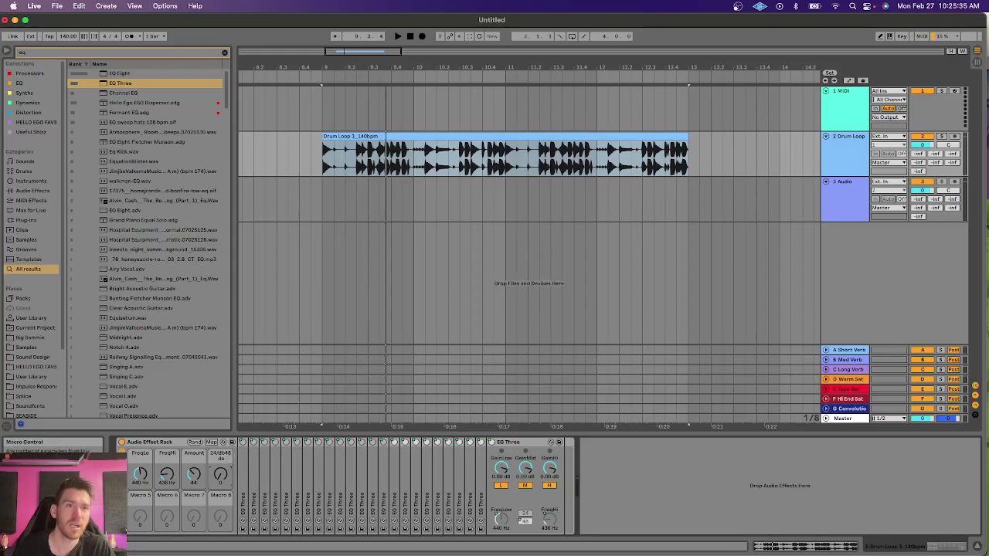
# - Play the drum loop while turning up the fourth macro, and rename that macro to slope
pyautogui.press('space')
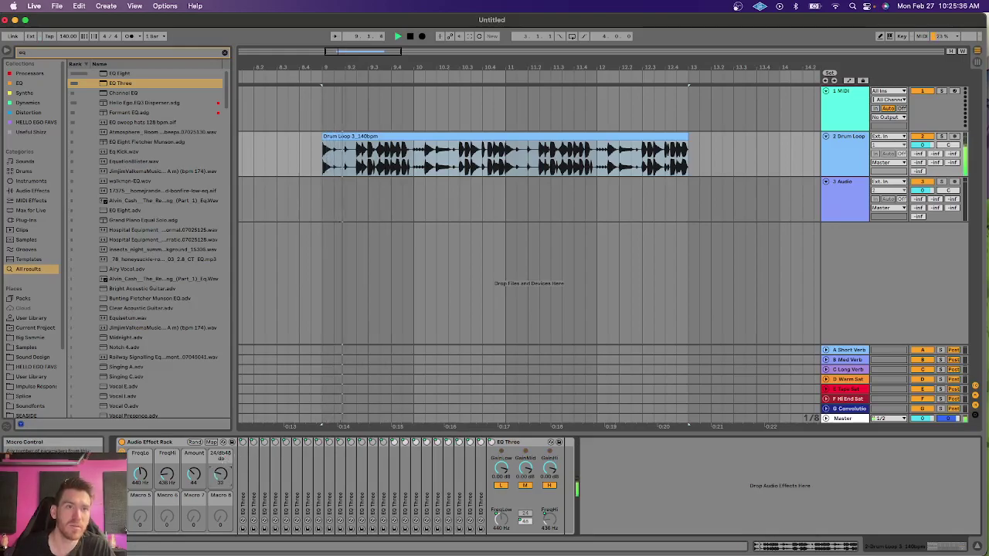
pyautogui.click(221, 455)
pyautogui.write('slop')
pyautogui.press('Return')
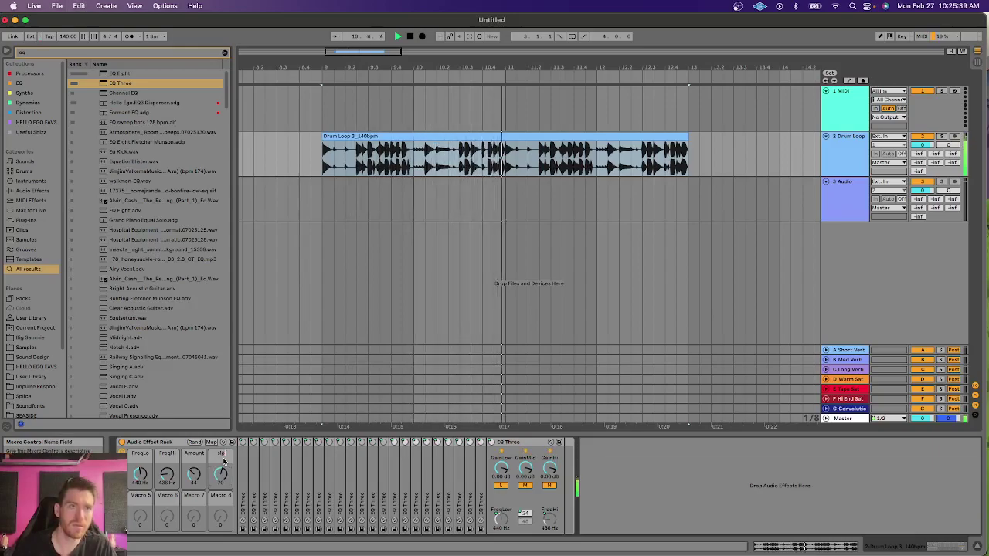
pyautogui.write('e')
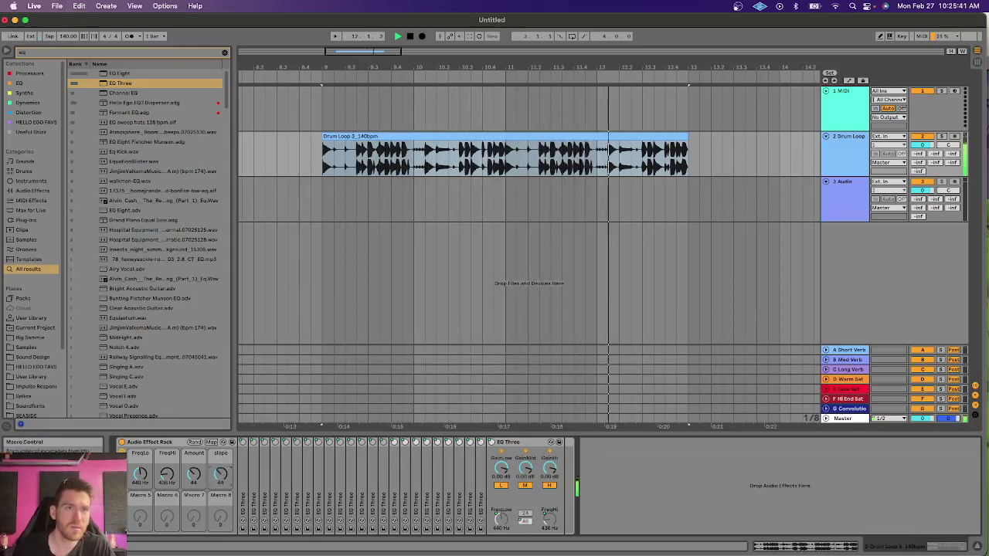
# - Raise the slope macro to about 126 and the Amount macro to about 110 while replaying the drum loop
pyautogui.moveTo(221, 474); pyautogui.dragTo(194, 423)
pyautogui.press('space')
pyautogui.press('space')
pyautogui.press('space')
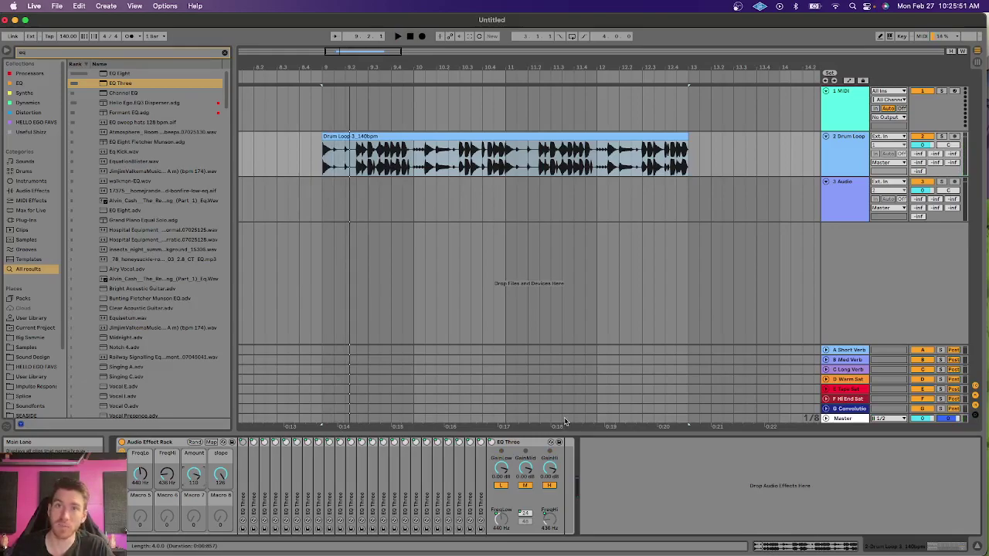
# - Fold the last EQ Three and select every device in the rack's chain
pyautogui.doubleClick(519, 443)
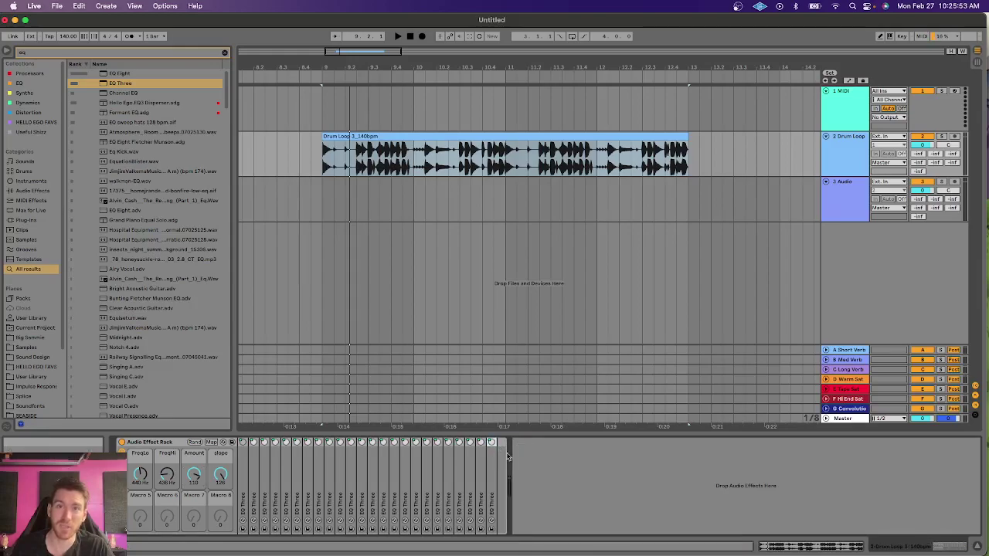
pyautogui.keyDown('shift'); pyautogui.click(244, 480); pyautogui.keyUp('shift')
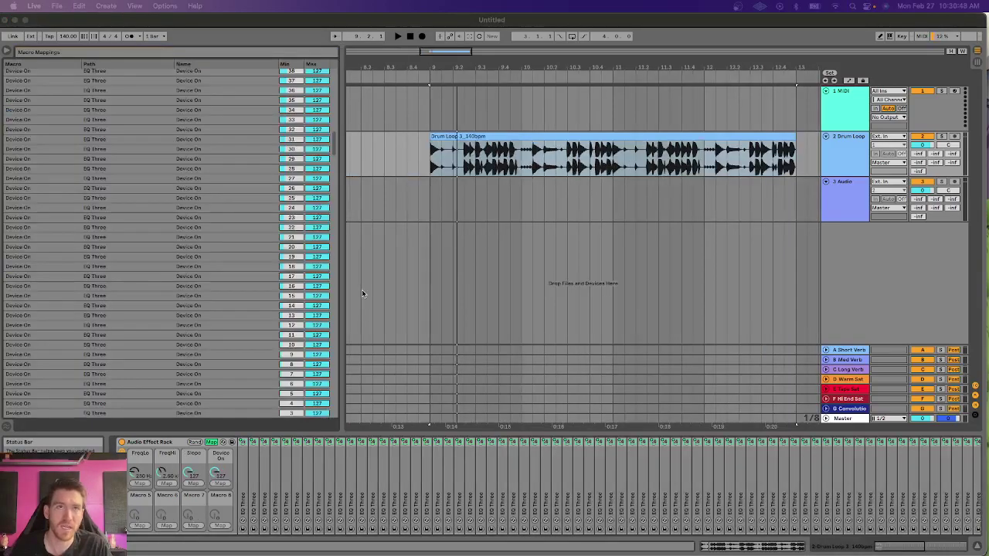
# - Examine the Device On minimums in the enlarged rack's macro mappings and look along its full chain of EQ Three devices
pyautogui.scroll(15, 233, 274)
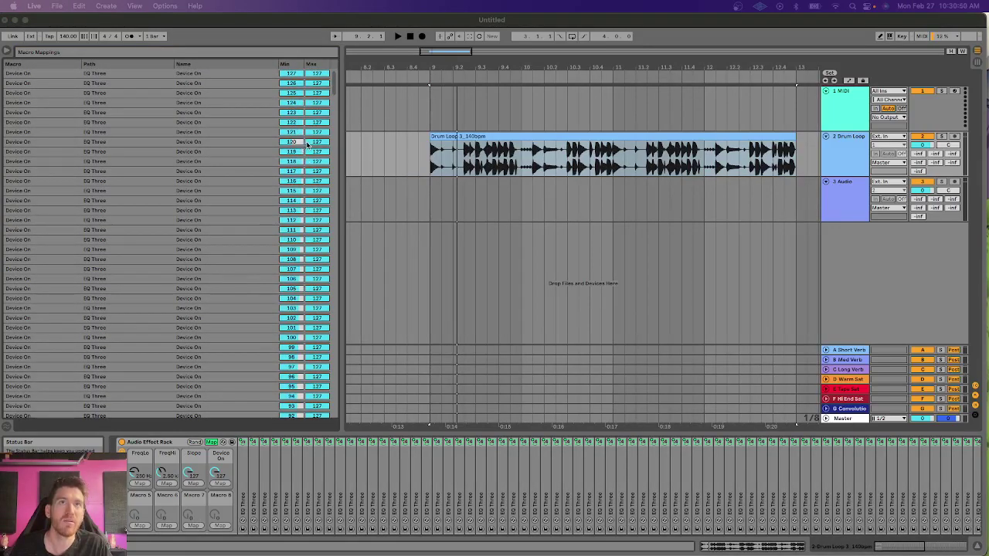
pyautogui.click(297, 143)
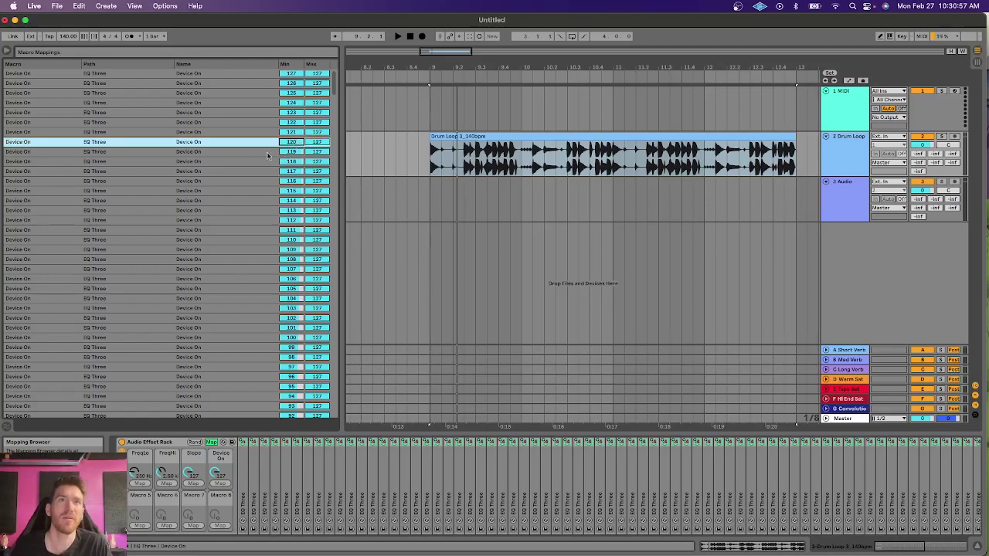
pyautogui.click(267, 153)
pyautogui.click(258, 145)
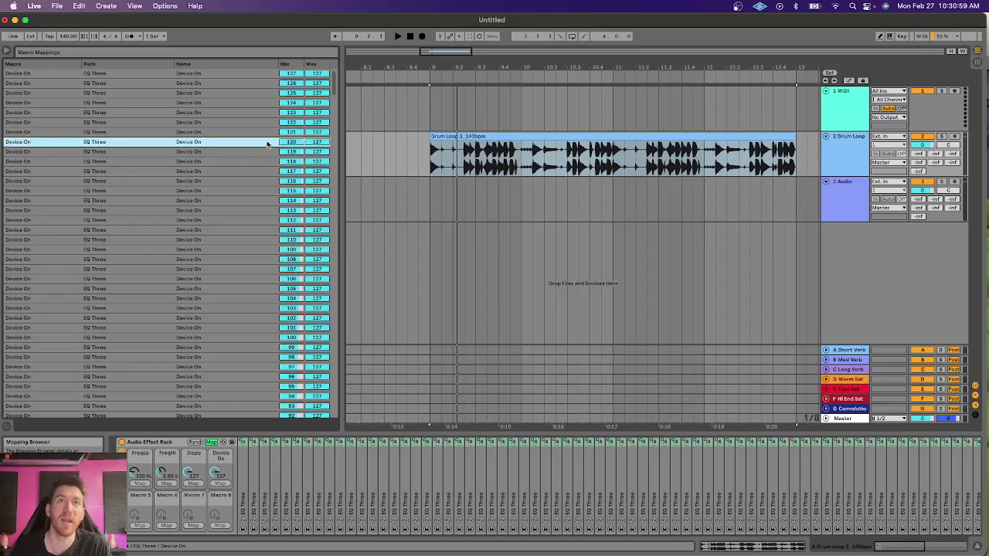
pyautogui.scroll(-20, 276, 87)
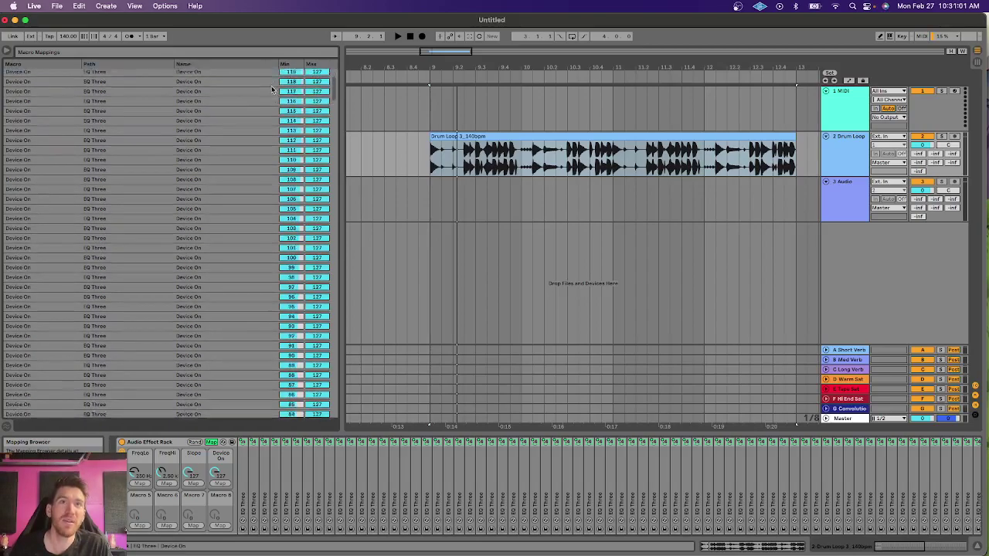
pyautogui.scroll(5, 272, 89)
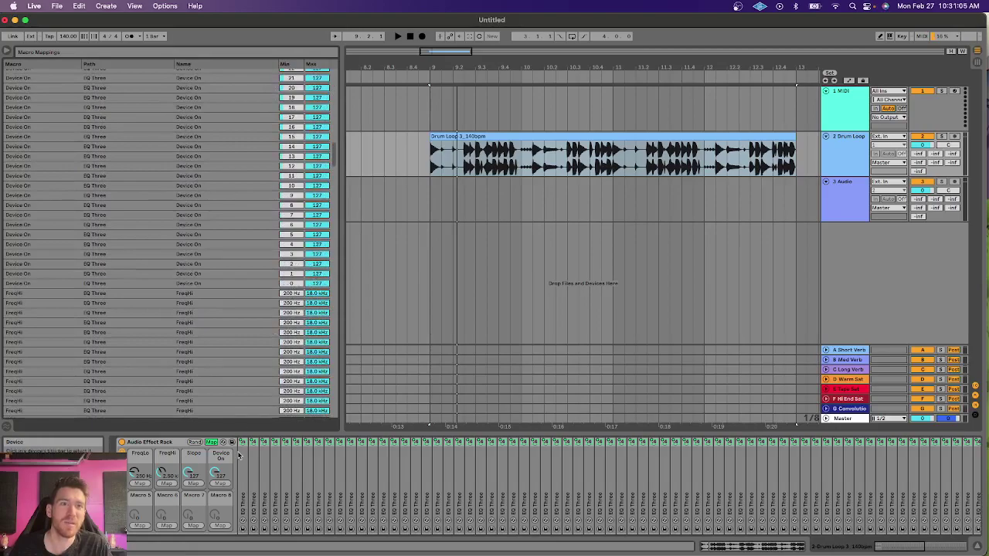
pyautogui.click(211, 442)
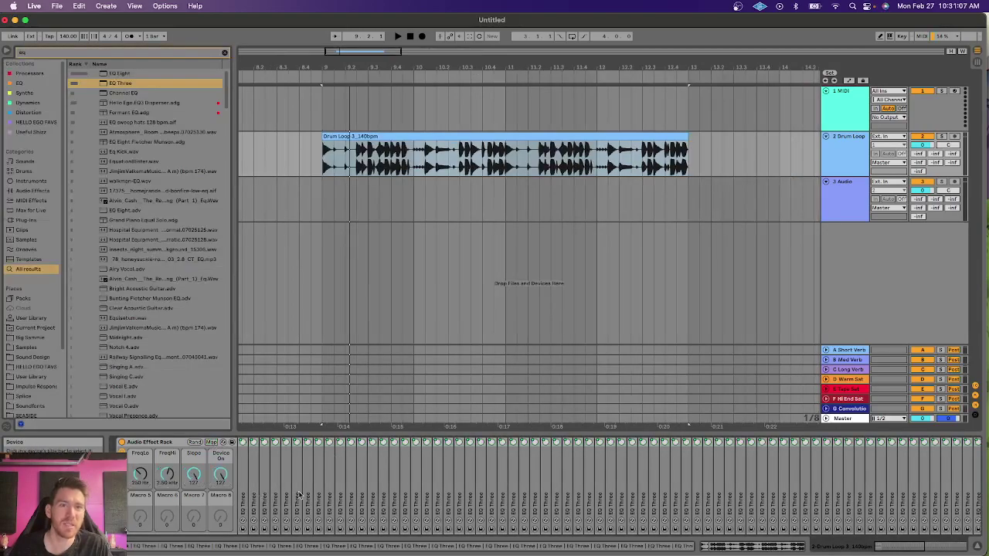
pyautogui.hscroll(15, 300, 495)
pyautogui.hscroll(-15, 300, 495)
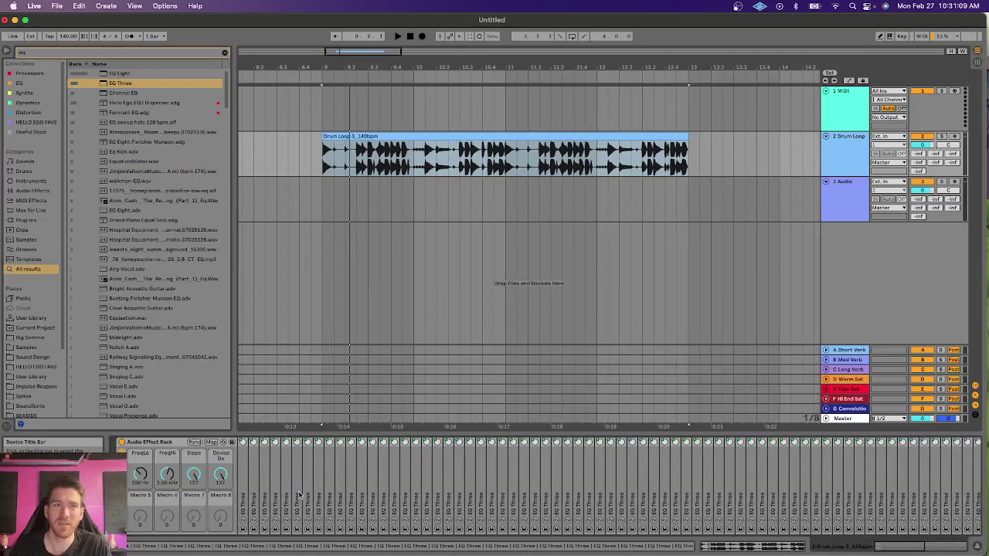
# - Play the drum loop through the enlarged rack, sweeping Slope to 0 and back to about 124 and lowering Device On to about 76
pyautogui.click(402, 134)
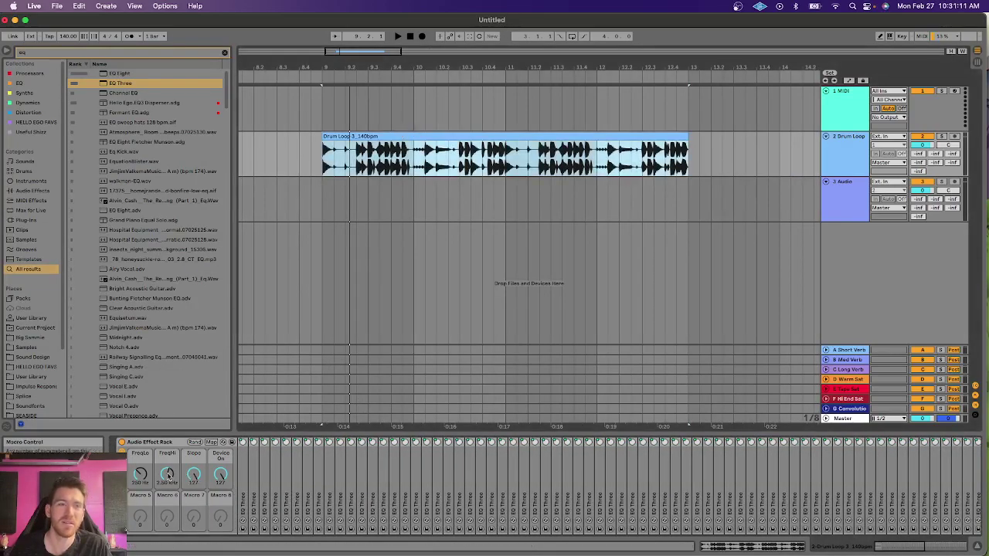
pyautogui.press('space')
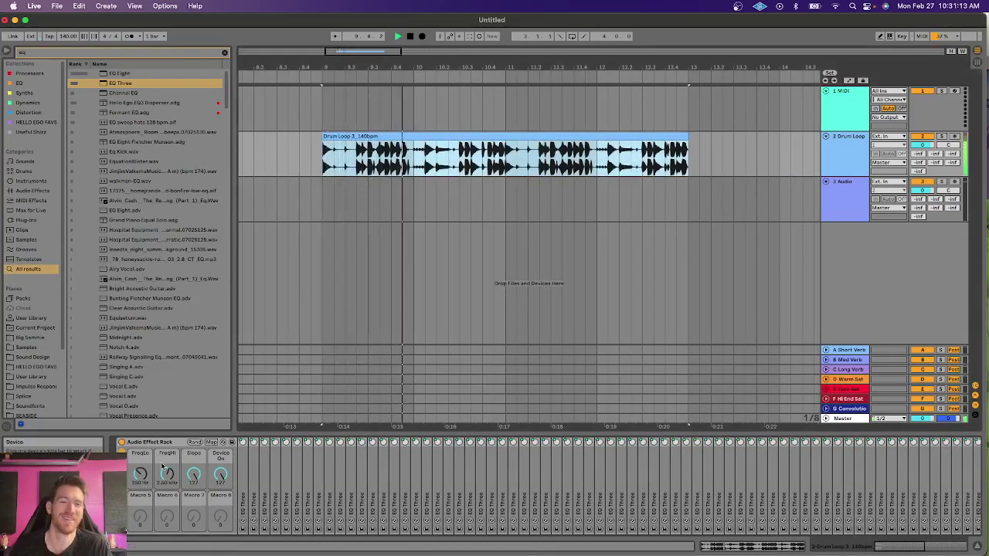
pyautogui.moveTo(193, 473); pyautogui.dragTo(193, 541)
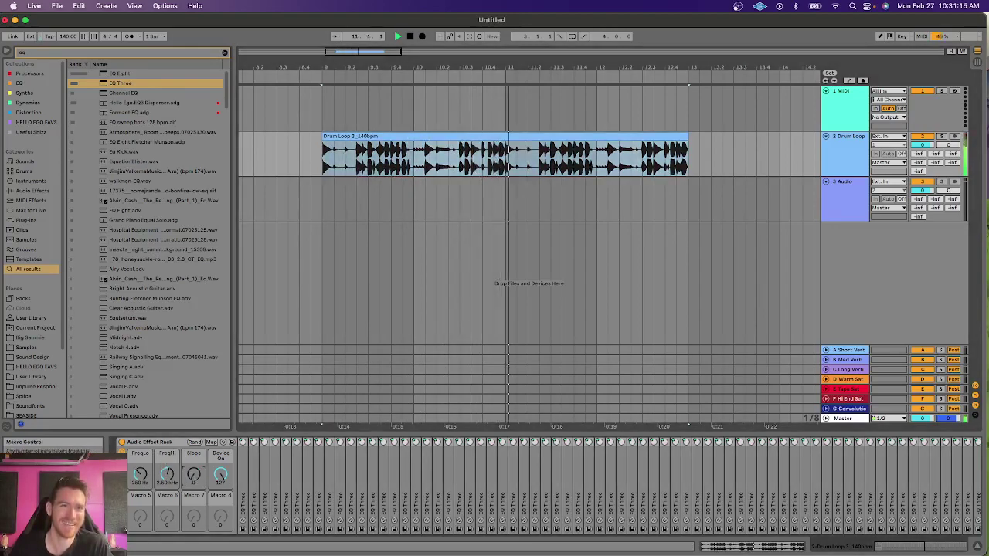
pyautogui.press('space')
pyautogui.press('space')
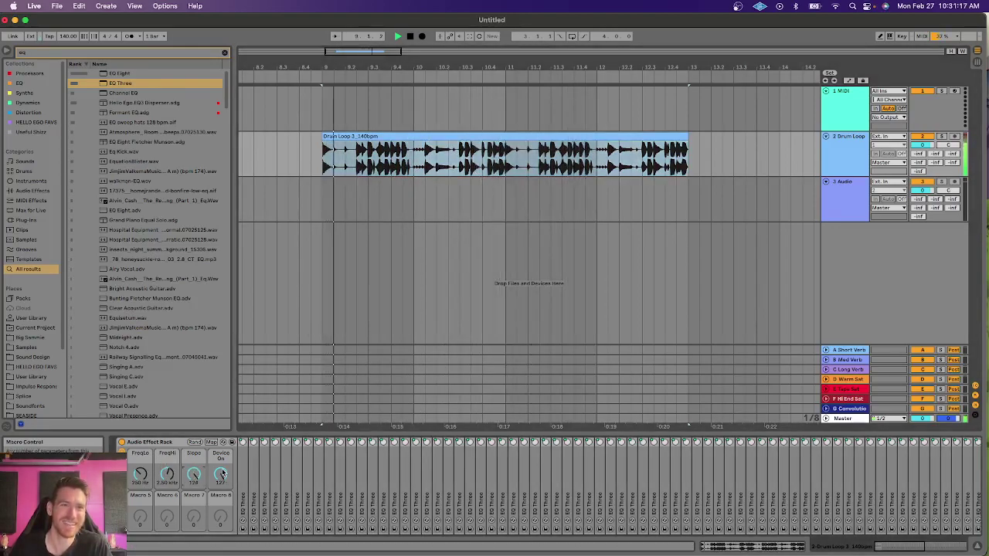
pyautogui.moveTo(221, 474); pyautogui.dragTo(220, 512)
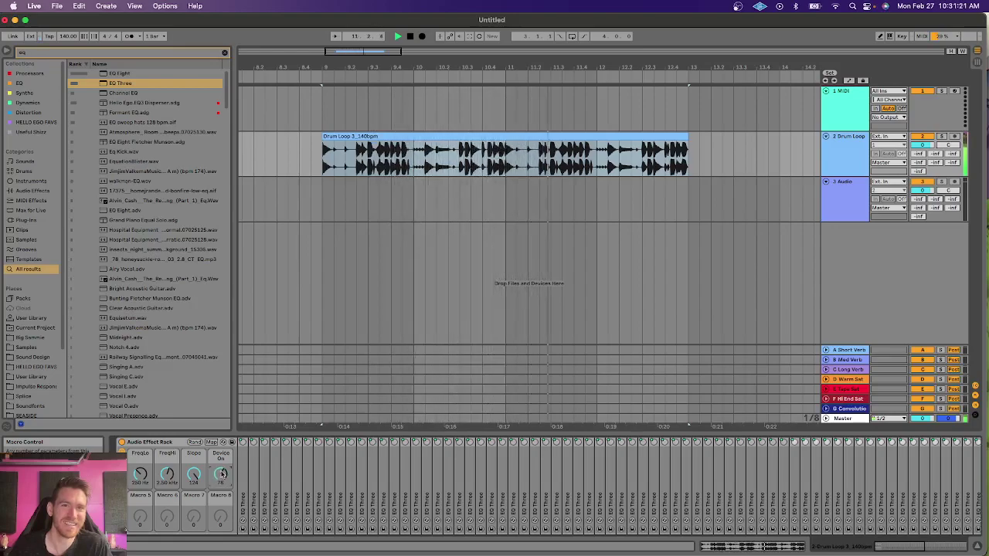
pyautogui.press('space')
# - Replay the drum loop while bringing FreqLo to about 107 Hz, FreqHi to about 378 Hz and Slope to about 57
pyautogui.press('space')
pyautogui.moveTo(140, 474); pyautogui.dragTo(139, 437)
pyautogui.moveTo(169, 481); pyautogui.dragTo(168, 521)
pyautogui.moveTo(140, 475); pyautogui.dragTo(193, 553)
pyautogui.press('space')
pyautogui.press('space')
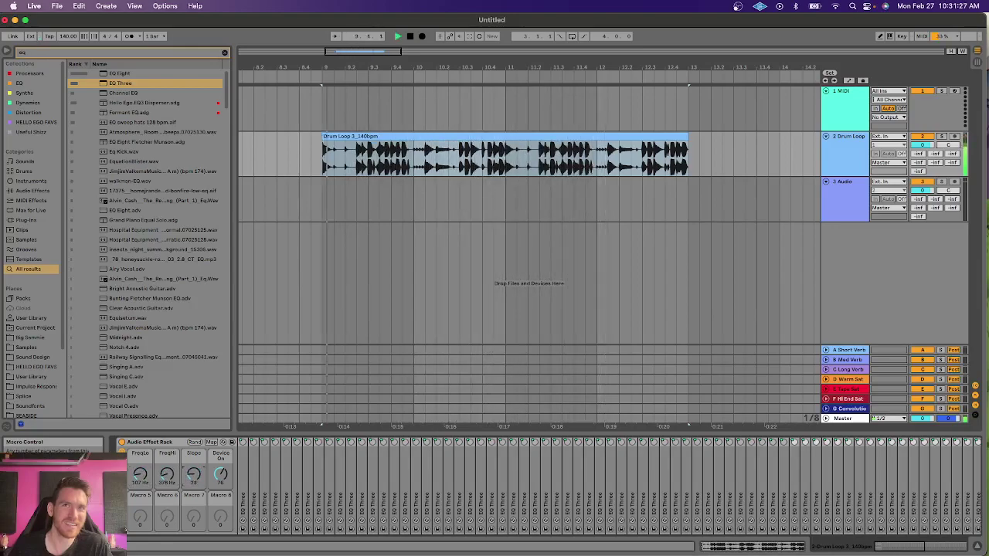
pyautogui.moveTo(193, 473); pyautogui.dragTo(193, 444)
pyautogui.press('space')
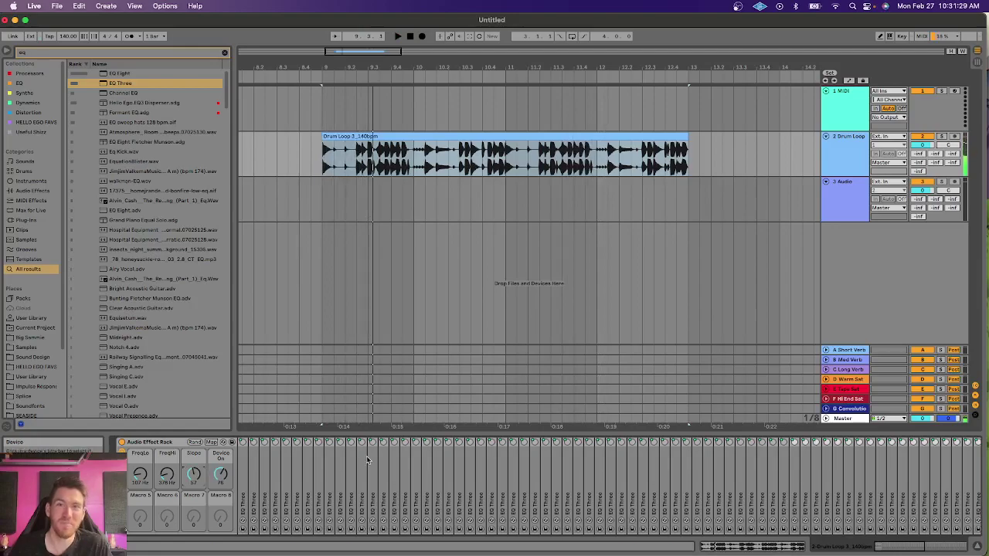
pyautogui.hscroll(3, 348, 469)
pyautogui.hscroll(-3, 348, 469)
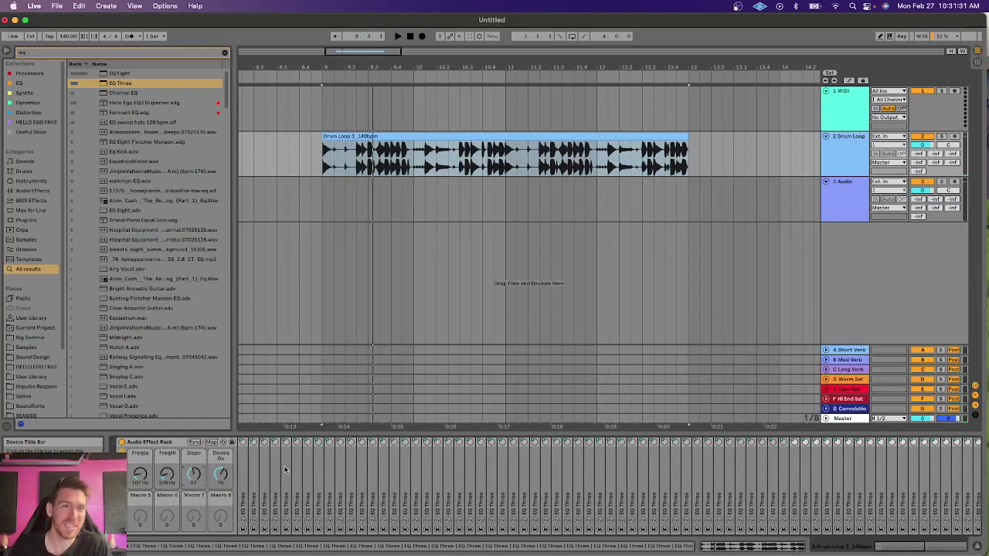